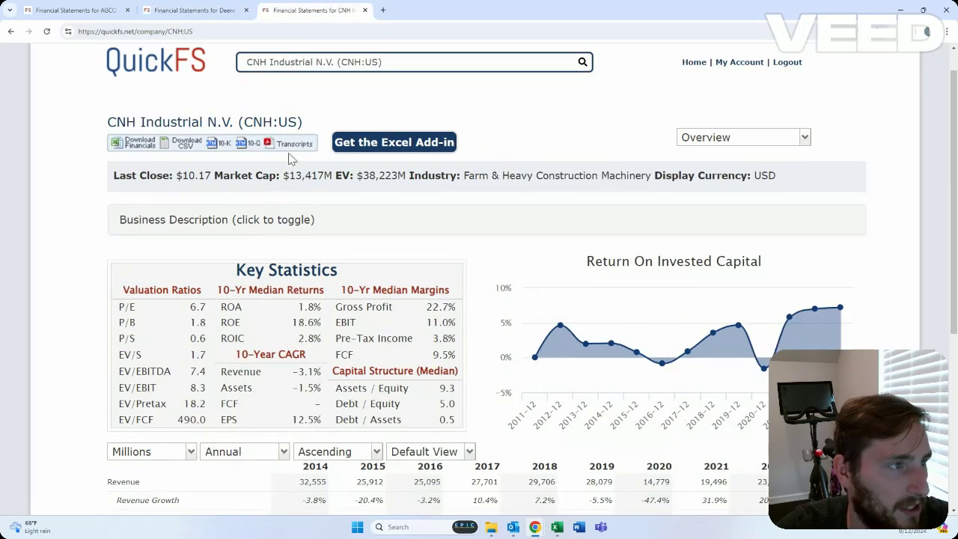
- Read the business descriptions of CNH Industrial and AGCO Corporation, collapsing each one after reading
left_click(302, 232)
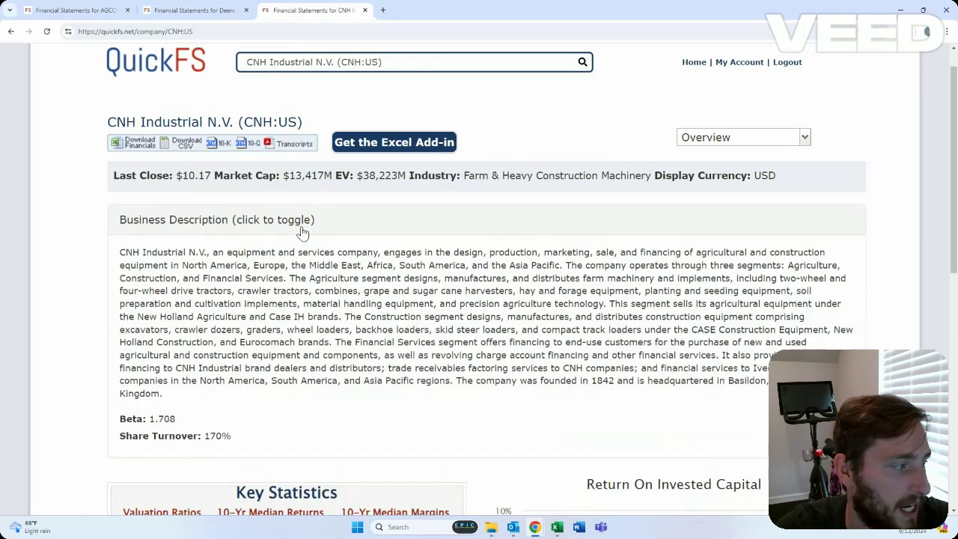
left_click(302, 232)
left_click(74, 11)
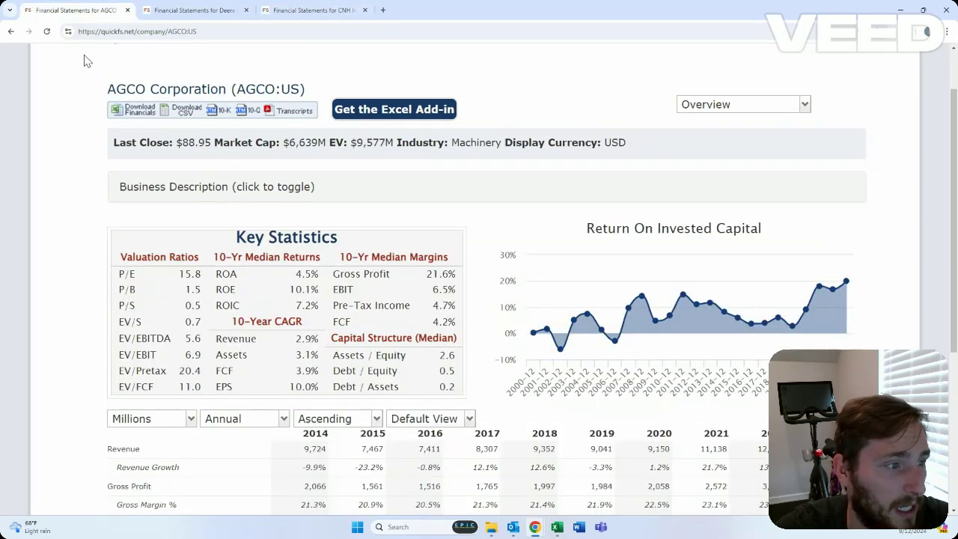
left_click(309, 188)
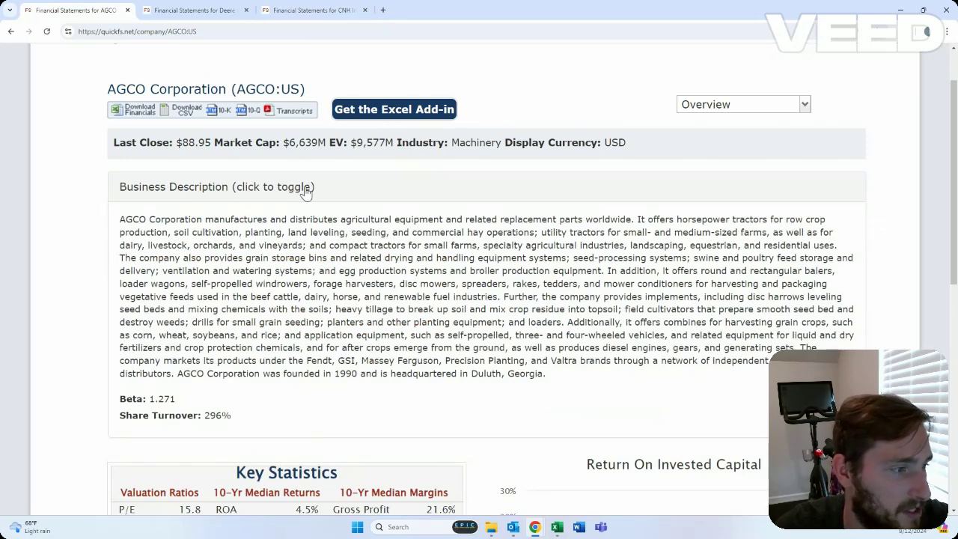
left_click(305, 191)
- Compare the Return On Invested Capital charts and key statistics of AGCO, Deere and CNH Industrial
scroll(322, 196, "down", 1)
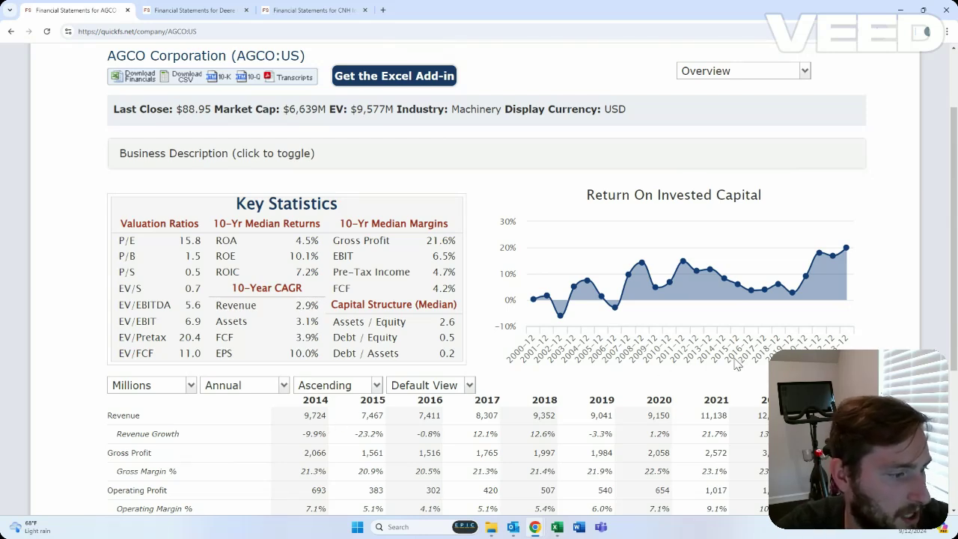
left_click(193, 9)
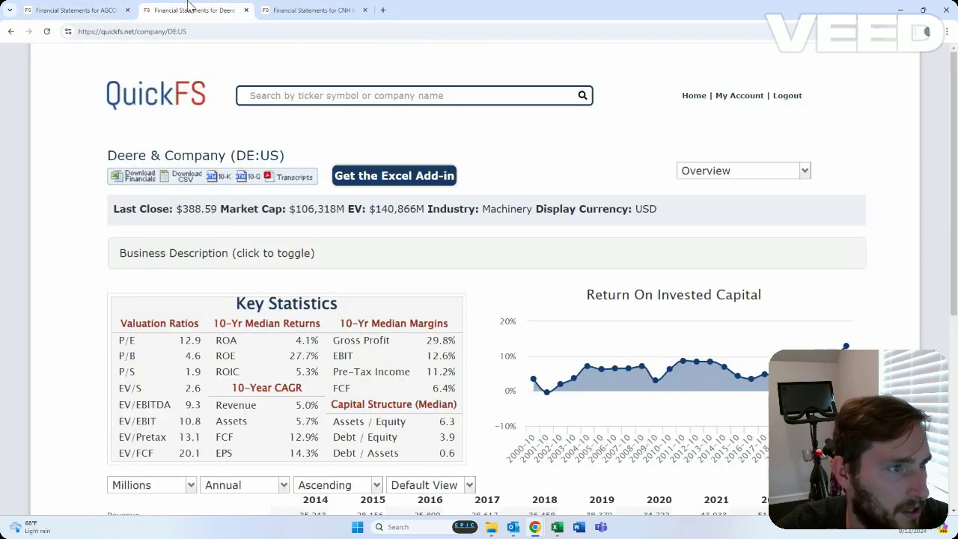
scroll(337, 160, "down", 2)
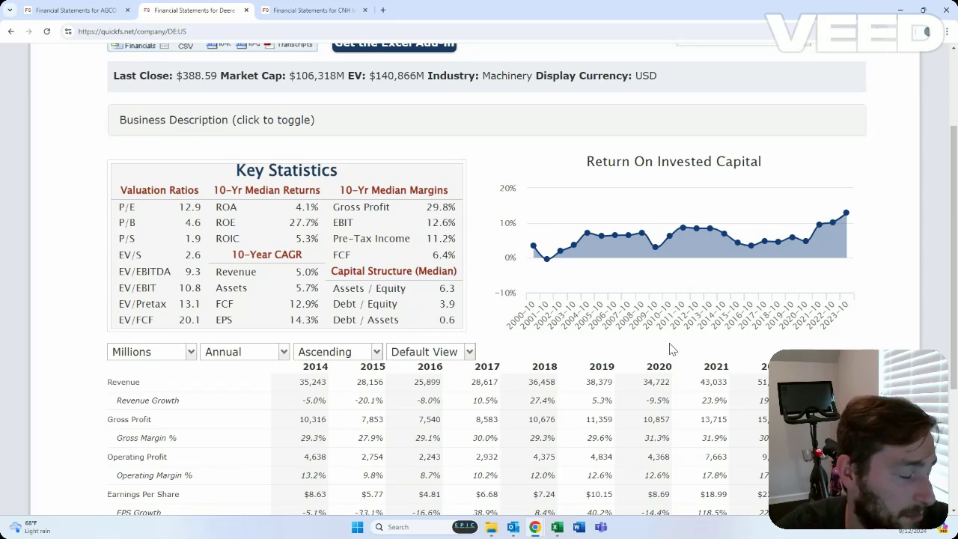
left_click(320, 4)
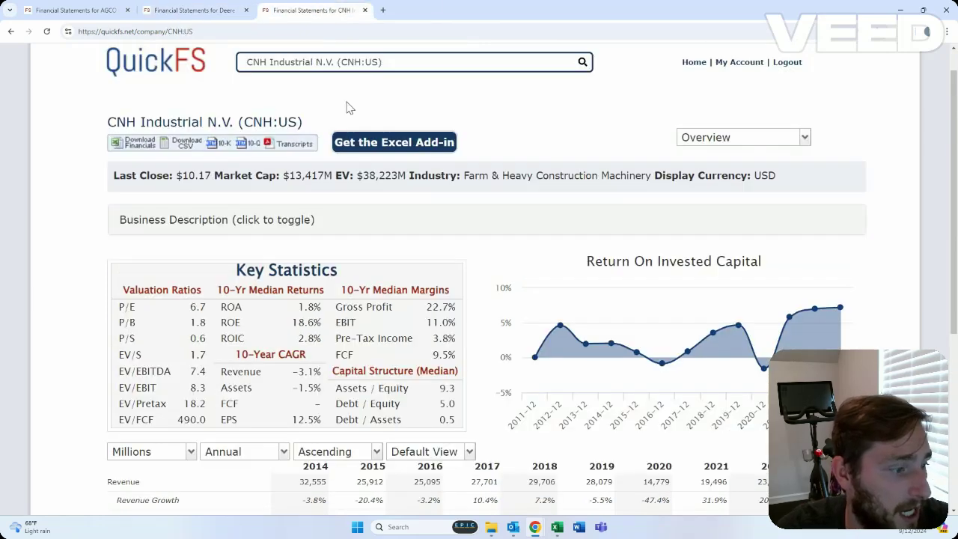
scroll(376, 175, "down", 1)
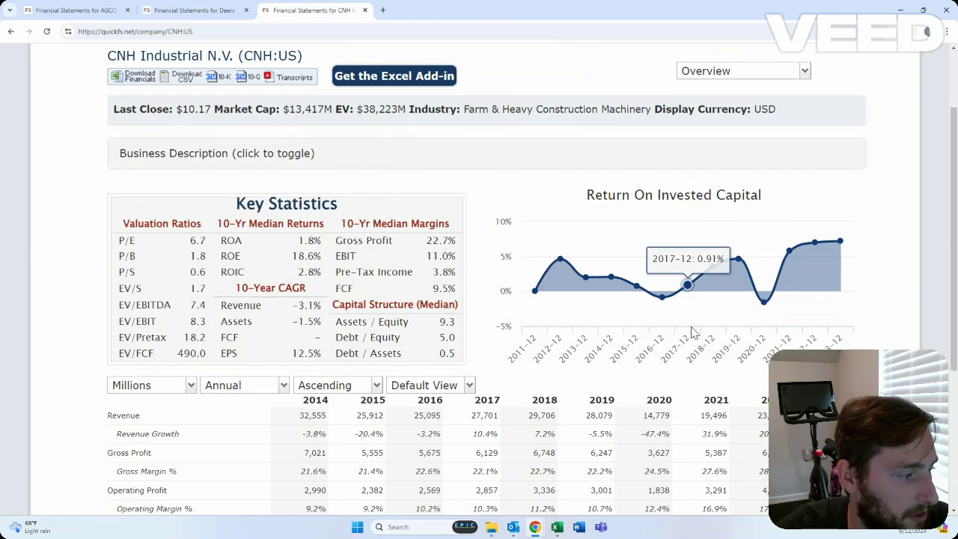
- Compare the key statistics and annual revenue figures of CNH Industrial, Deere and AGCO from 2014 to 2023
scroll(414, 323, "down", 1)
scroll(599, 274, "down", 1)
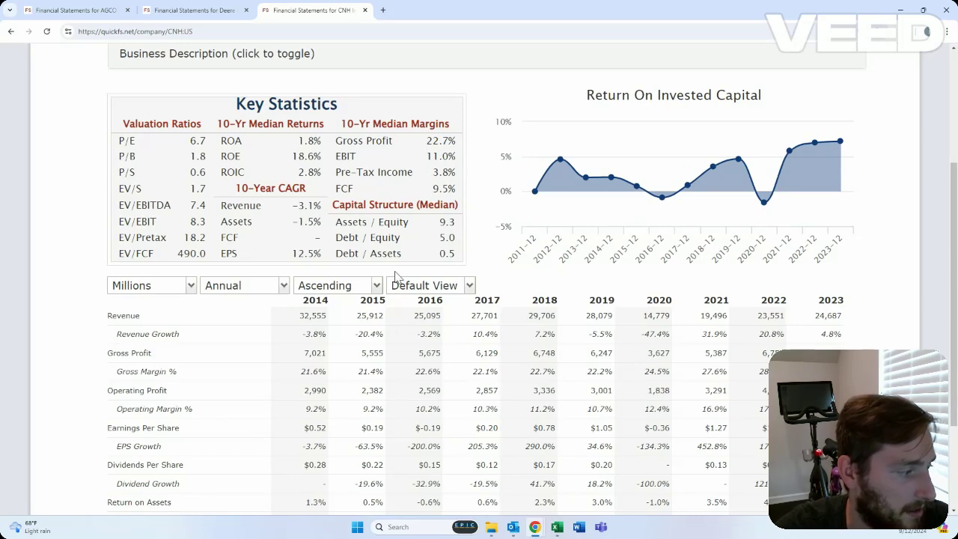
left_click(224, 10)
scroll(324, 187, "down", 1)
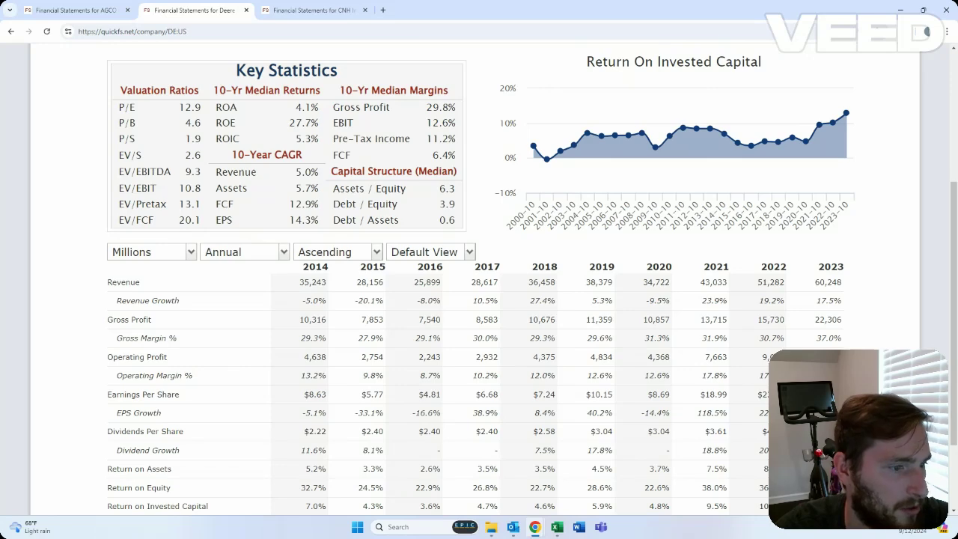
left_click(82, 10)
scroll(99, 166, "down", 1)
scroll(101, 166, "down", 1)
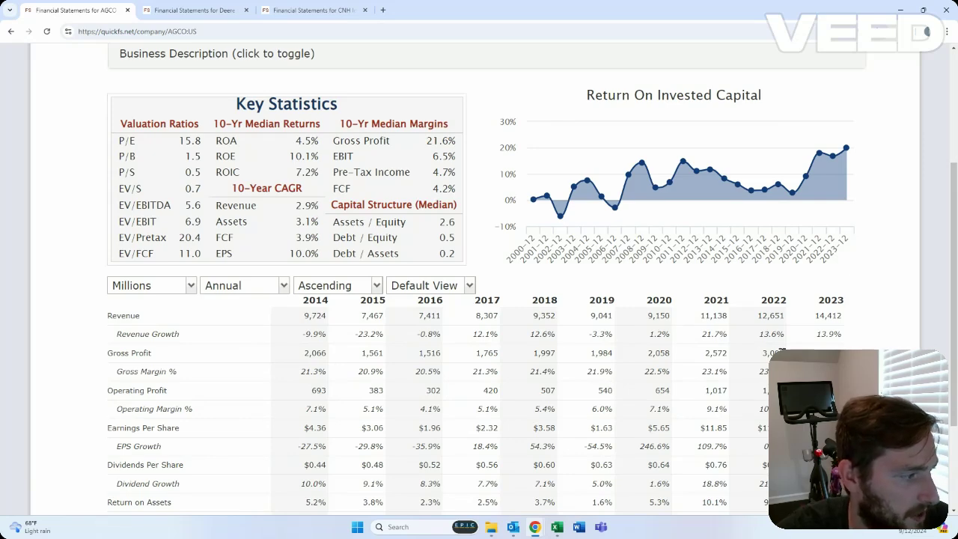
- Examine the margin, return on equity and return on invested capital rows for AGCO, Deere and CNH Industrial
scroll(736, 324, "down", 1)
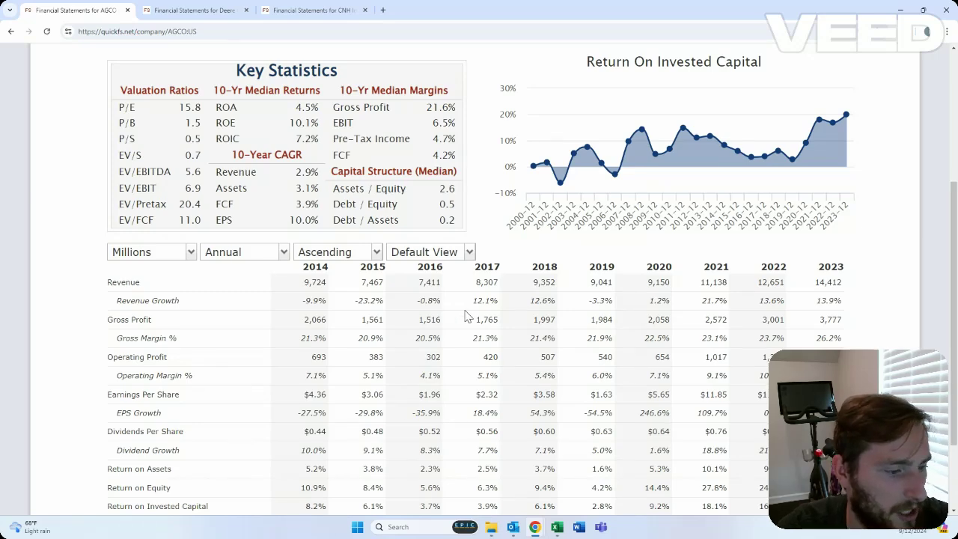
scroll(464, 316, "down", 1)
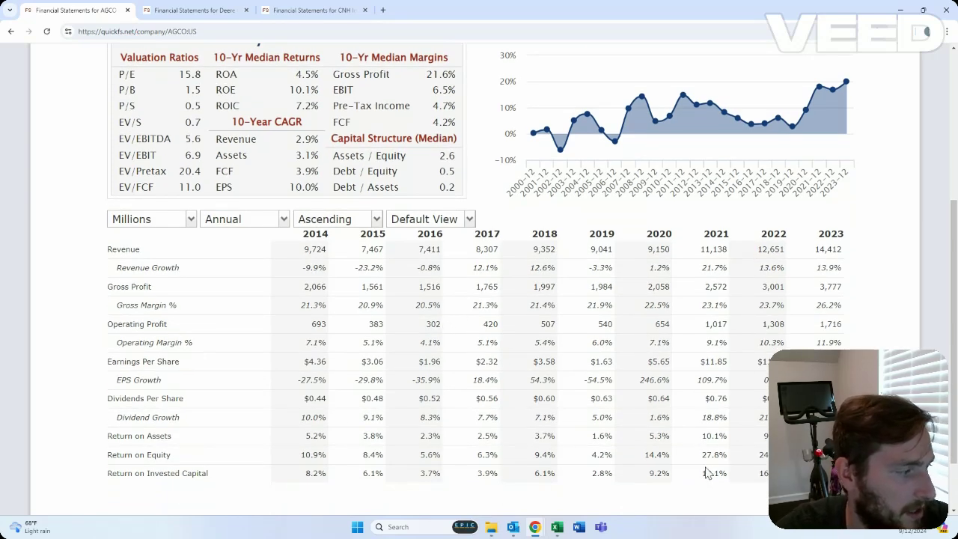
scroll(690, 458, "up", 4)
scroll(701, 451, "down", 5)
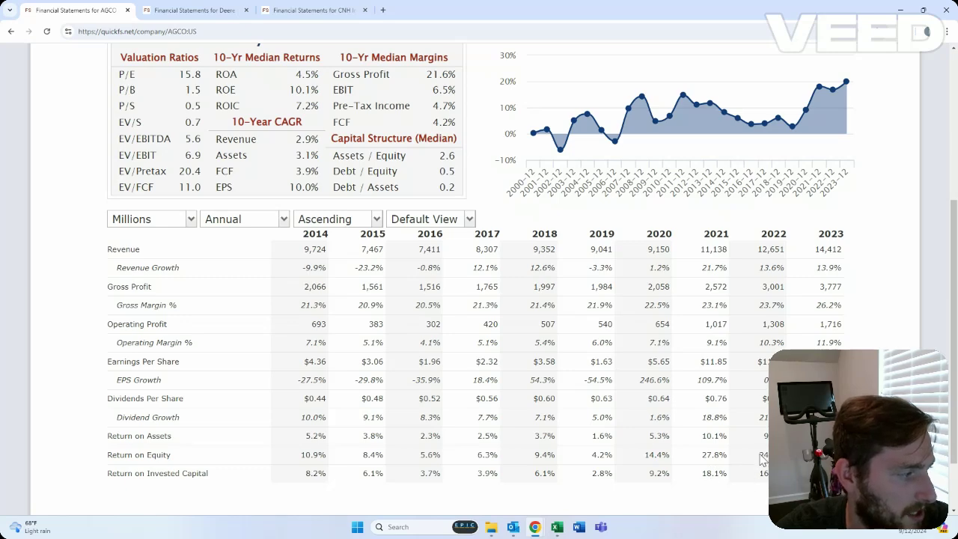
left_click(187, 10)
scroll(369, 188, "down", 2)
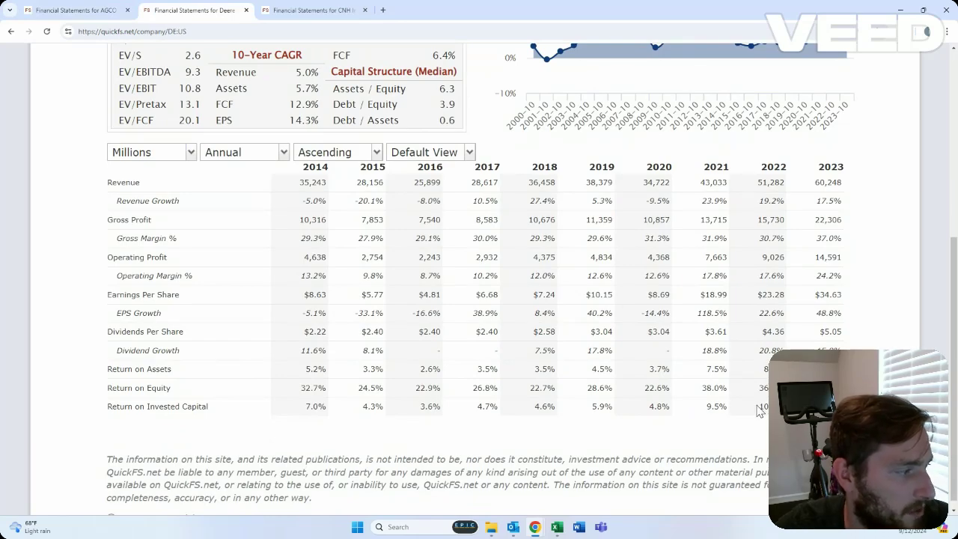
left_click(308, 10)
scroll(471, 172, "down", 2)
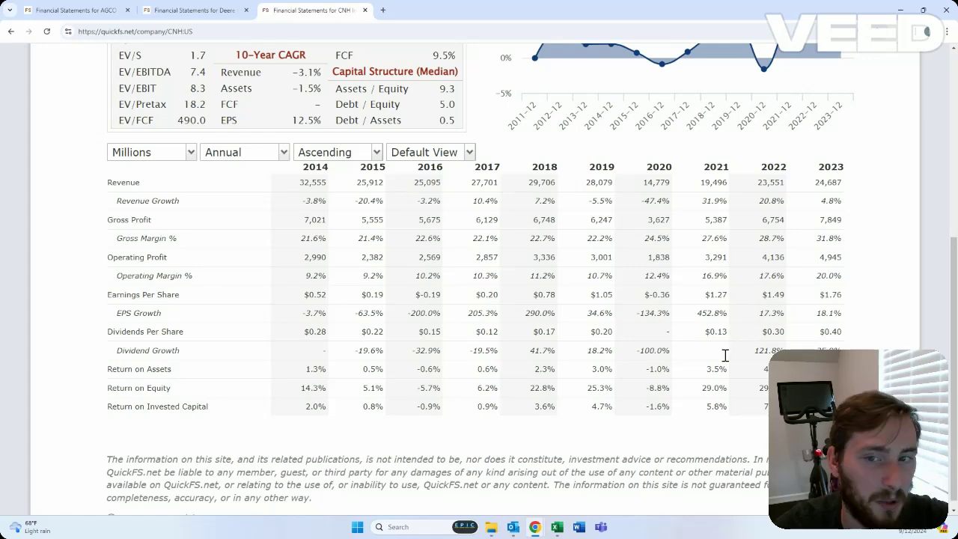
- Show CNH Industrial's balance sheet and review its assets, current liabilities and debt
scroll(724, 355, "up", 4)
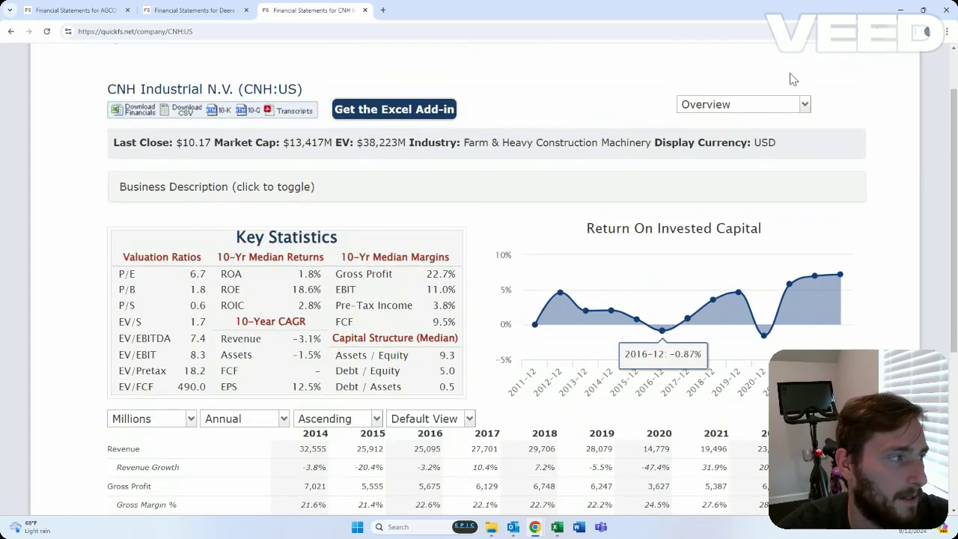
left_click(778, 104)
left_click(763, 158)
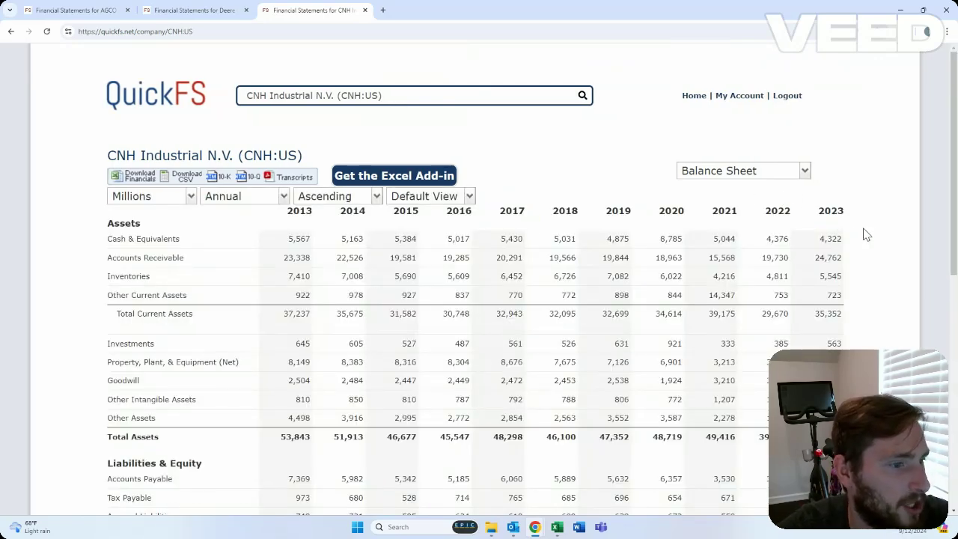
scroll(864, 235, "down", 3)
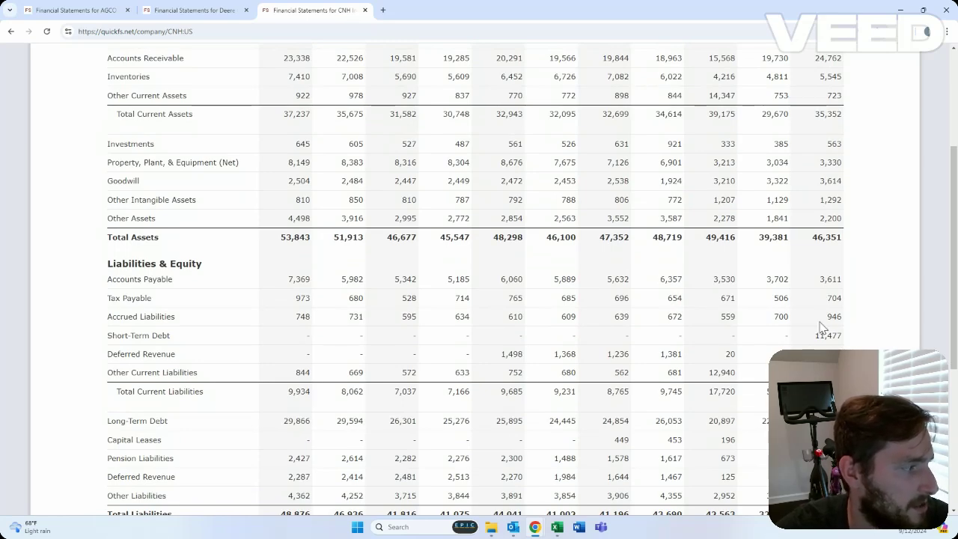
- Show CNH Industrial's cash flow statement and highlight the Other investing cash flows from 2014 through 2023
scroll(820, 327, "up", 3)
left_click(740, 170)
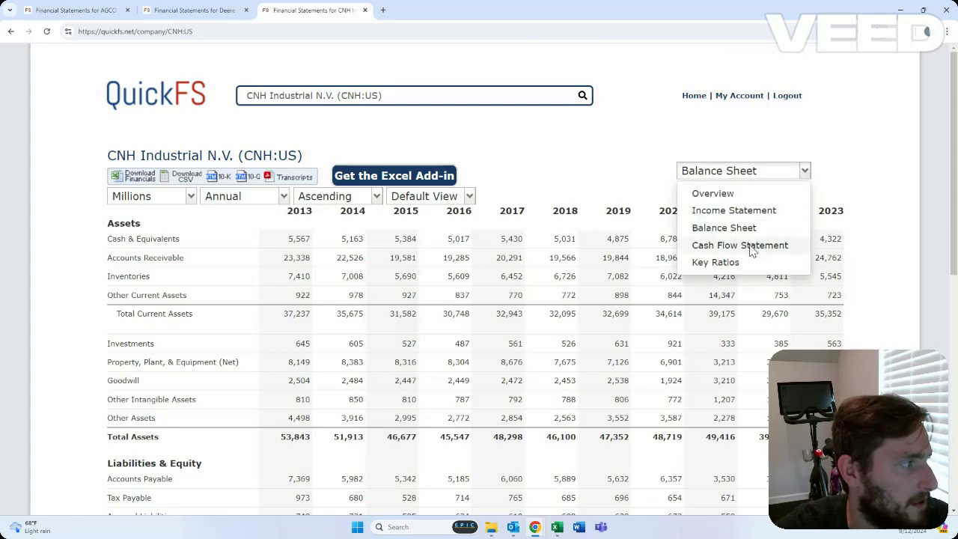
left_click(752, 245)
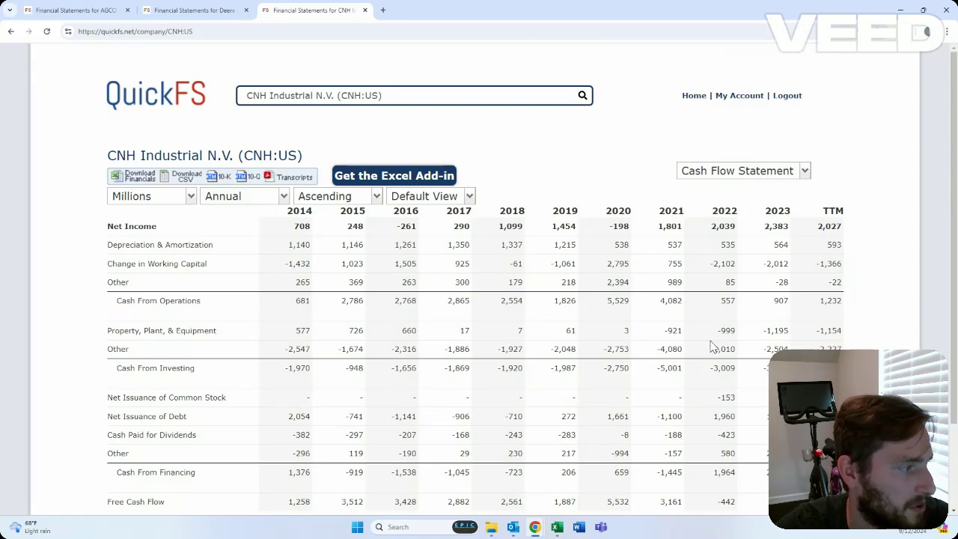
scroll(718, 340, "down", 2)
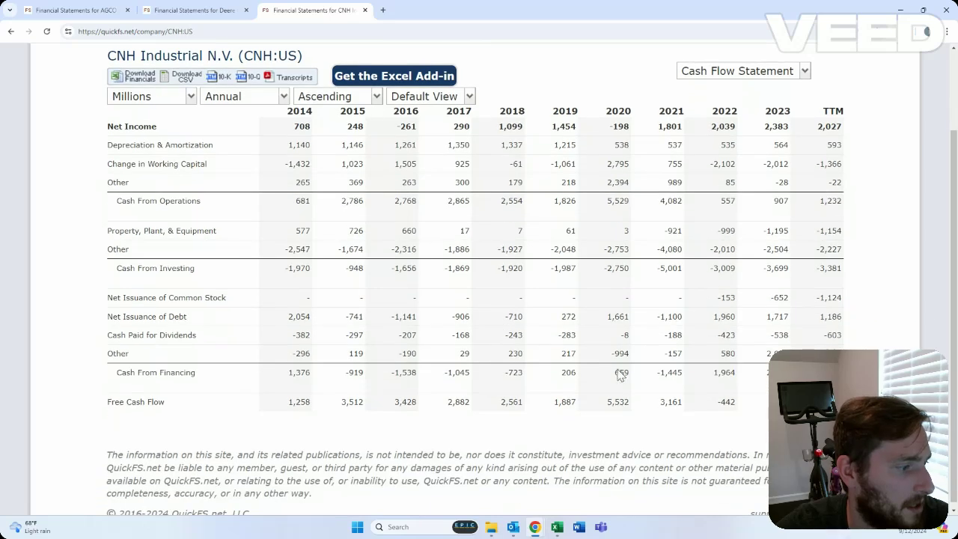
left_click_drag(288, 249, 826, 258)
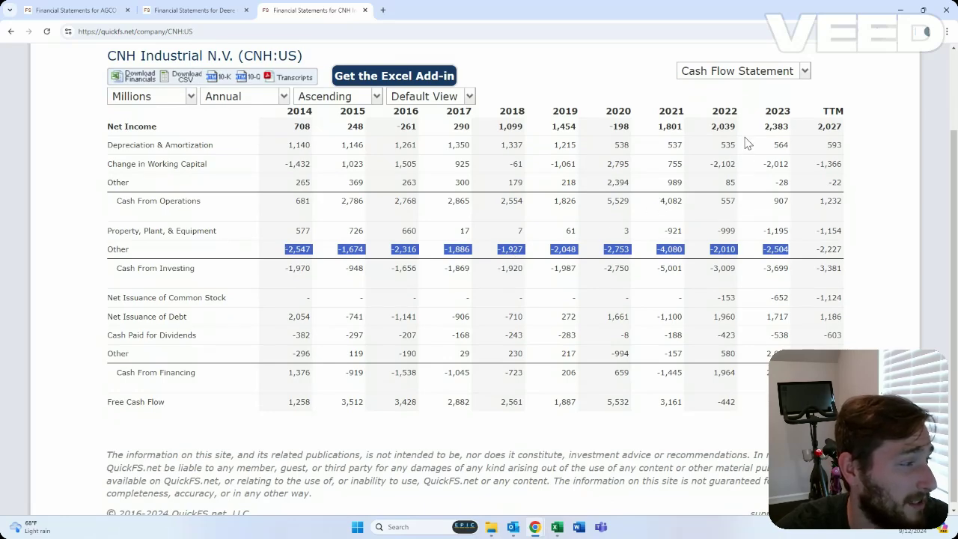
- Return to CNH Industrial's balance sheet and check its asset and liability rows
left_click(765, 75)
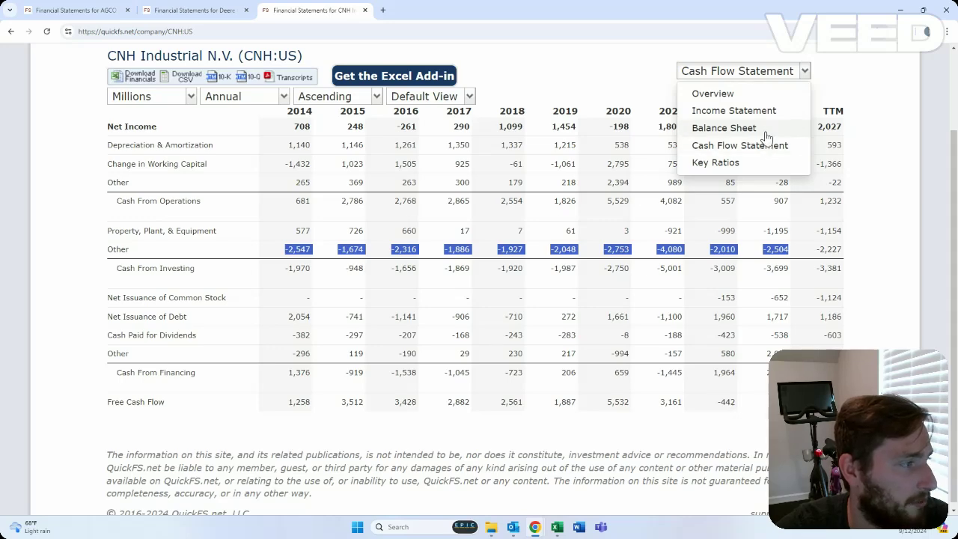
left_click(765, 128)
scroll(792, 157, "down", 1)
scroll(793, 176, "down", 1)
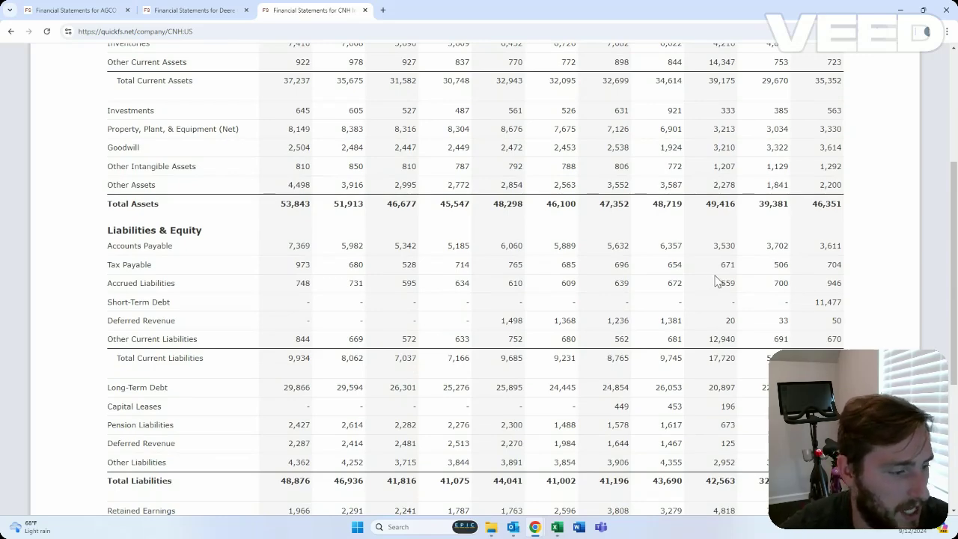
scroll(714, 240, "up", 2)
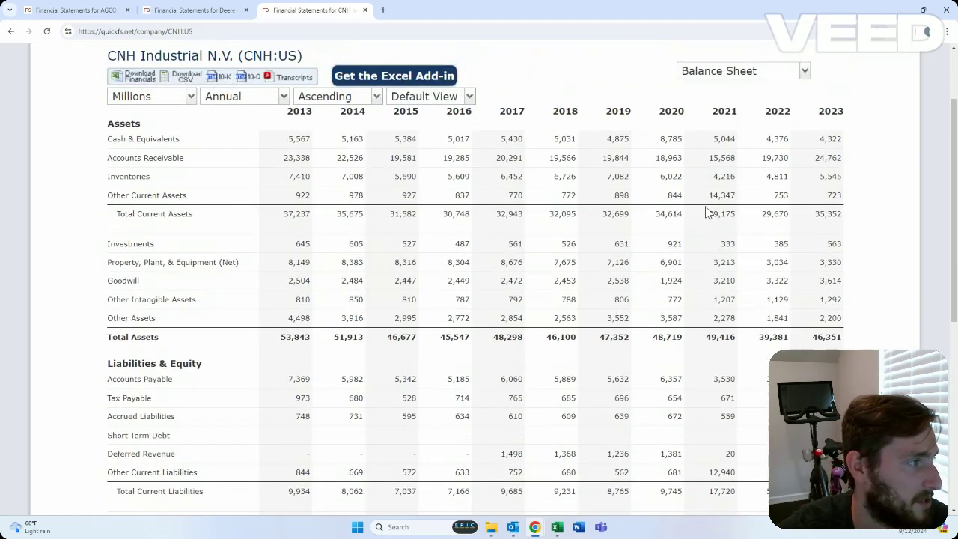
- Show Deere & Company's cash flow statement
left_click(202, 10)
scroll(746, 113, "up", 3)
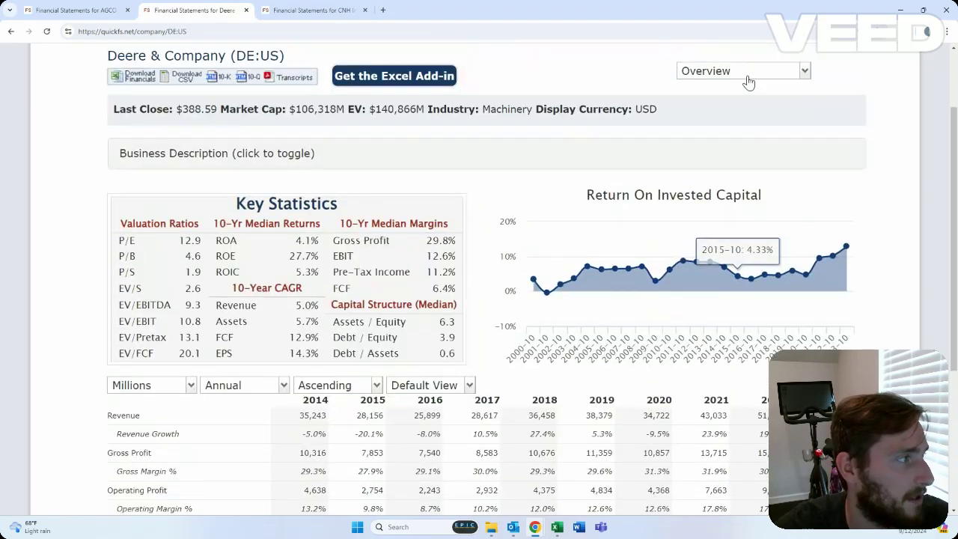
left_click(745, 72)
left_click(753, 145)
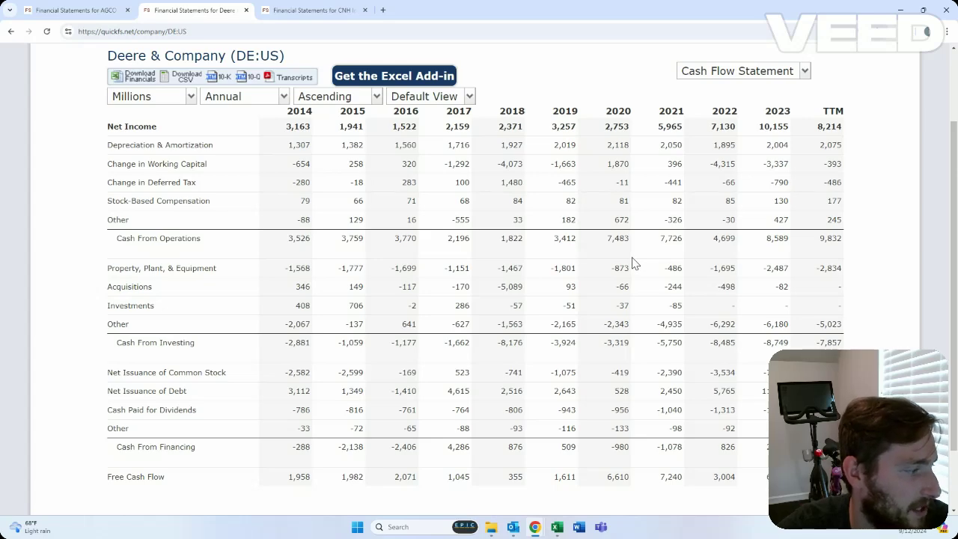
- Show Deere & Company's balance sheet and review its liabilities and debt
left_click(722, 72)
left_click(744, 129)
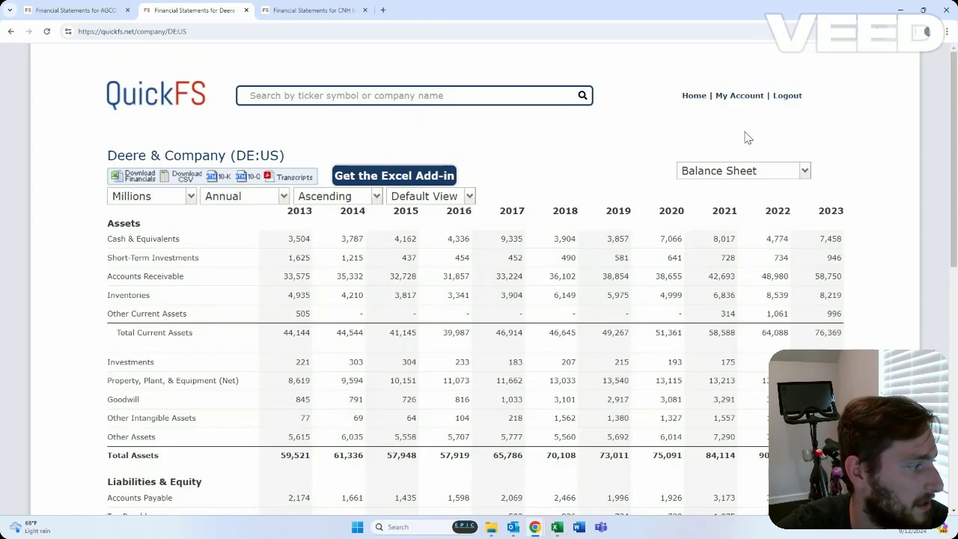
scroll(747, 137, "down", 4)
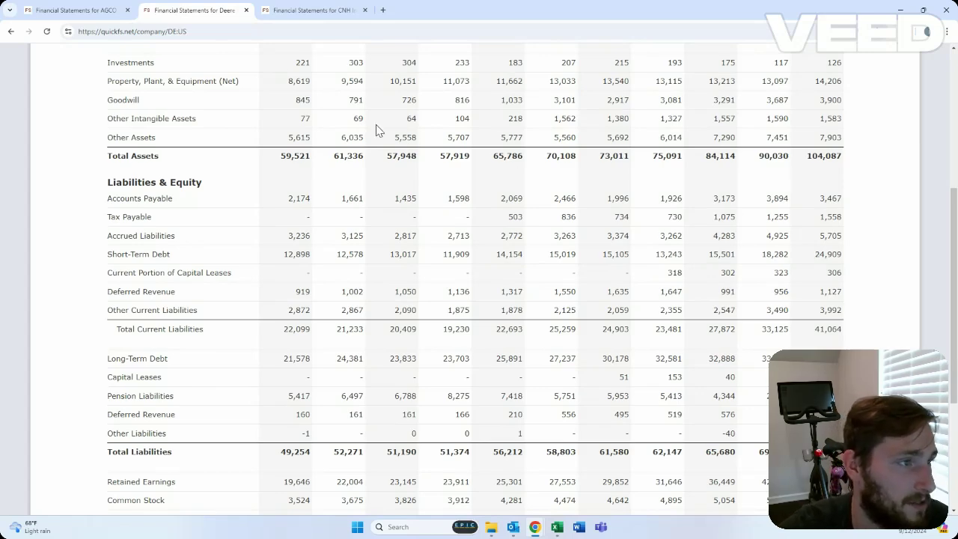
- Show AGCO Corporation's cash flow statement and review it down to the free cash flow row
left_click(50, 6)
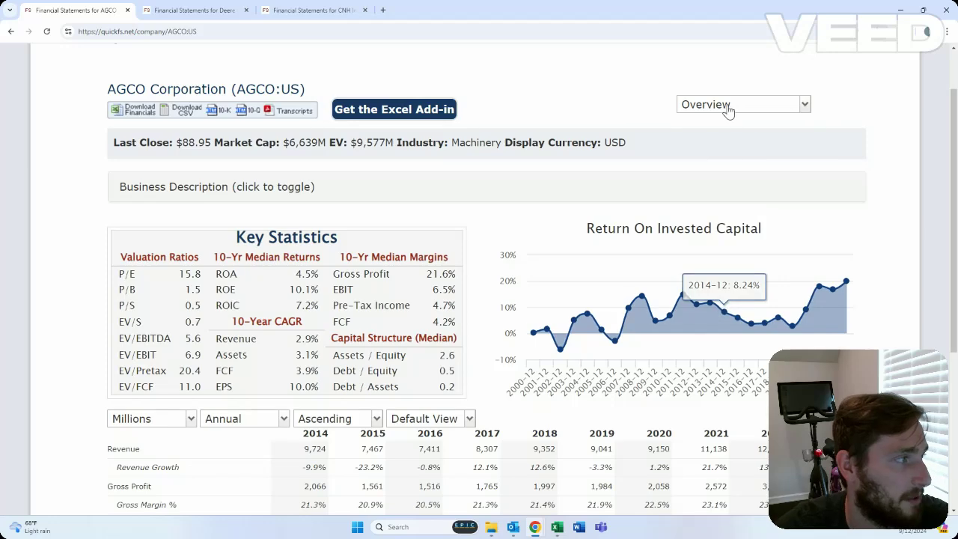
left_click(728, 107)
left_click(740, 178)
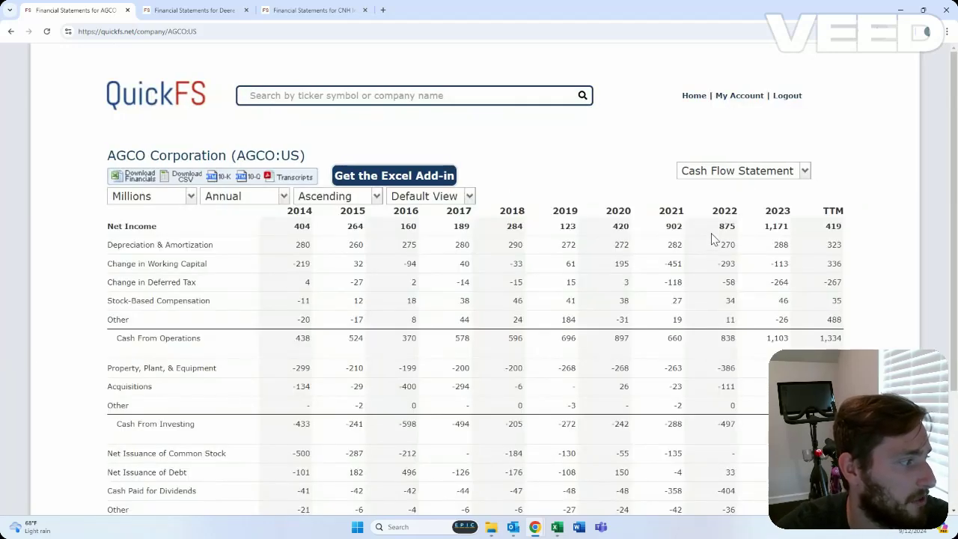
scroll(711, 239, "down", 3)
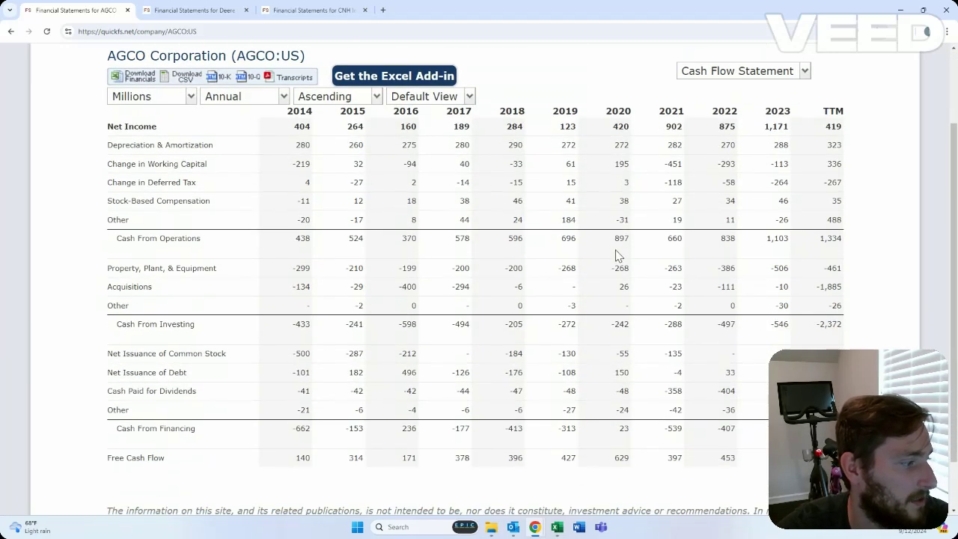
- Show AGCO Corporation's balance sheet
scroll(674, 203, "up", 3)
left_click(741, 138)
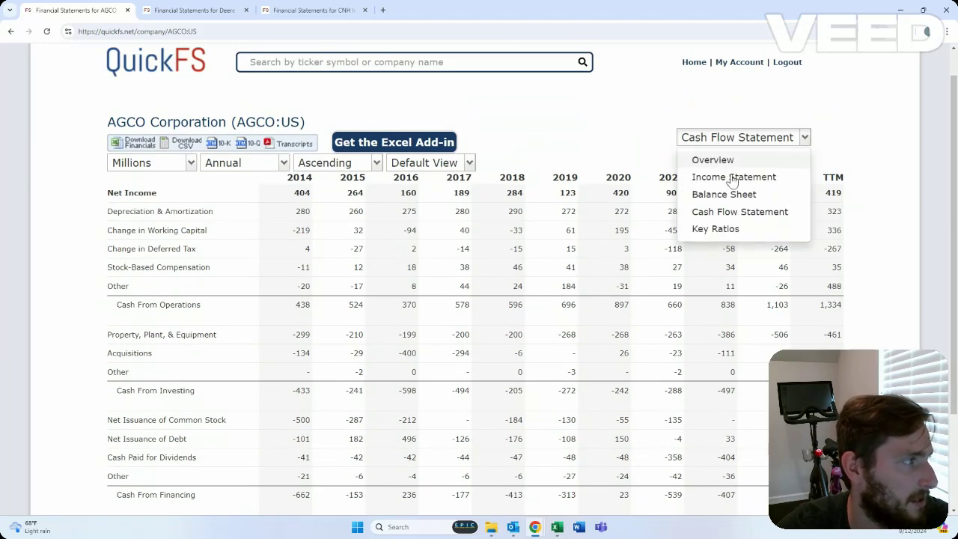
left_click(741, 193)
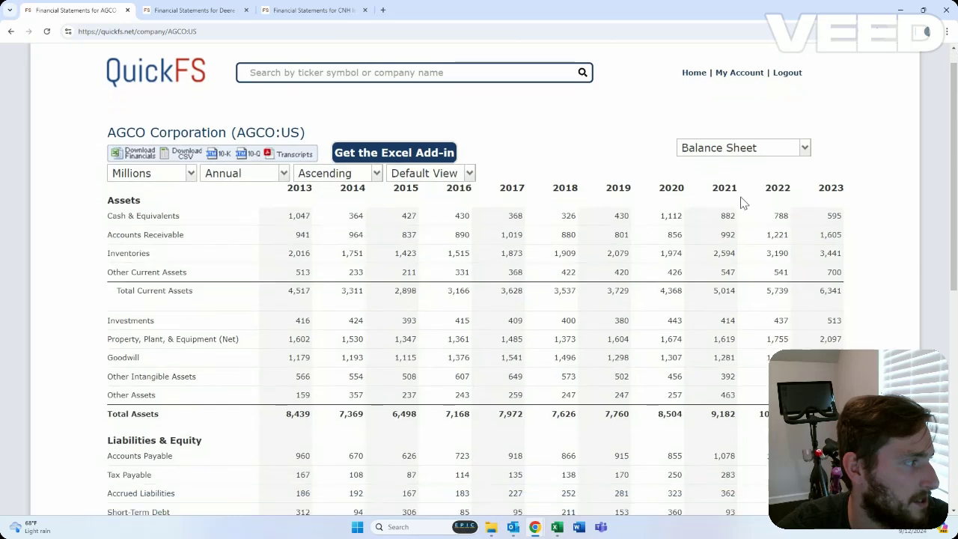
- Review AGCO Corporation's balance sheet down to its liabilities and debt, and return to the company's overview
scroll(740, 203, "down", 3)
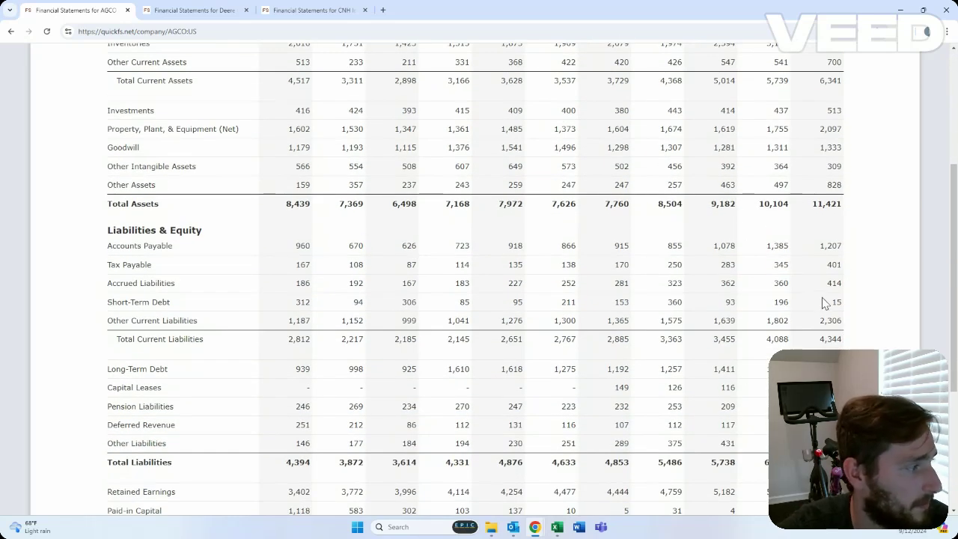
scroll(773, 332, "up", 3)
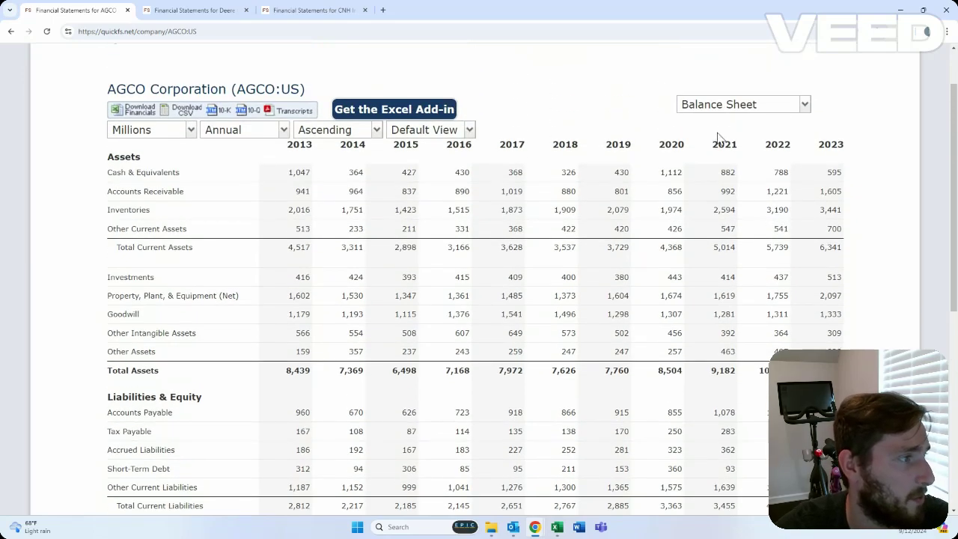
left_click(715, 108)
left_click(713, 127)
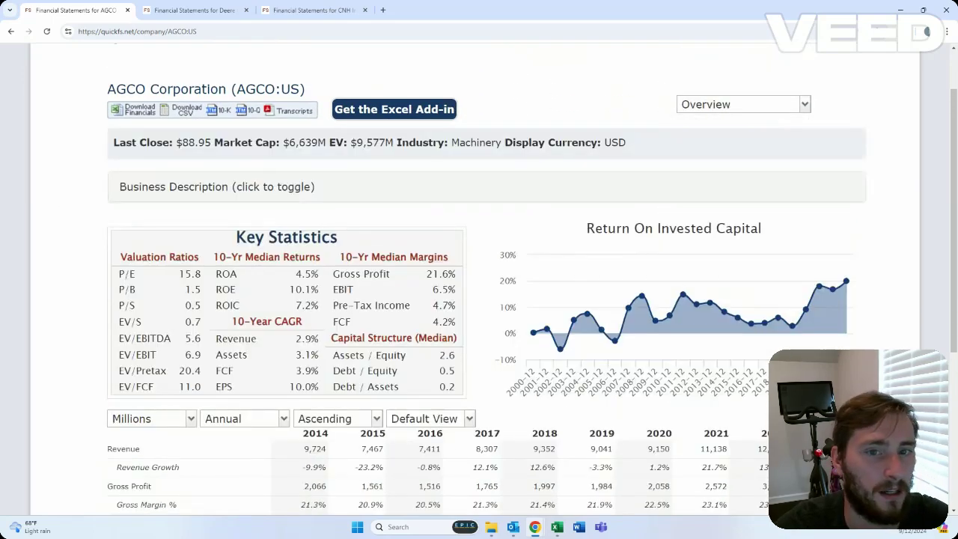
- Show AGCO Corporation's cash flow statement and examine its operating, investing and financing cash flows
left_click(751, 106)
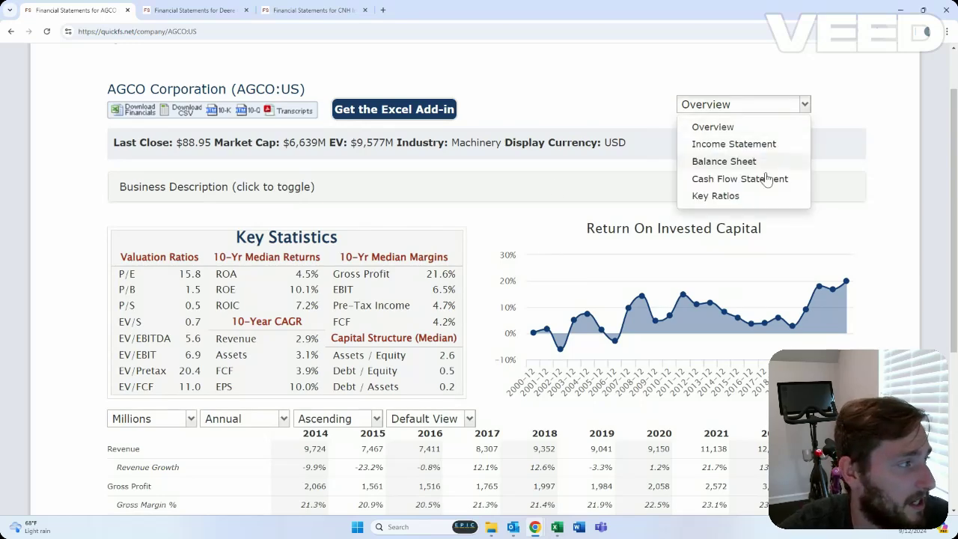
left_click(767, 180)
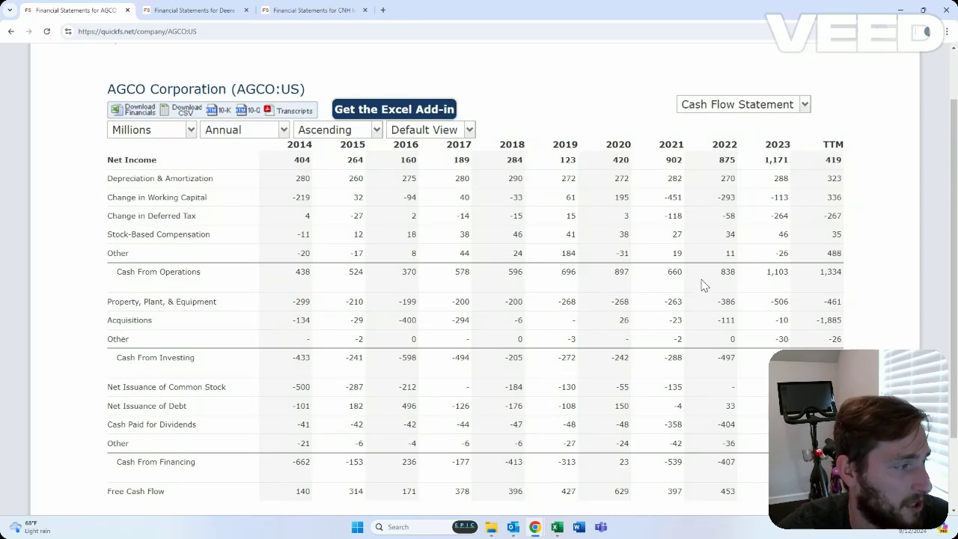
scroll(727, 286, "down", 1)
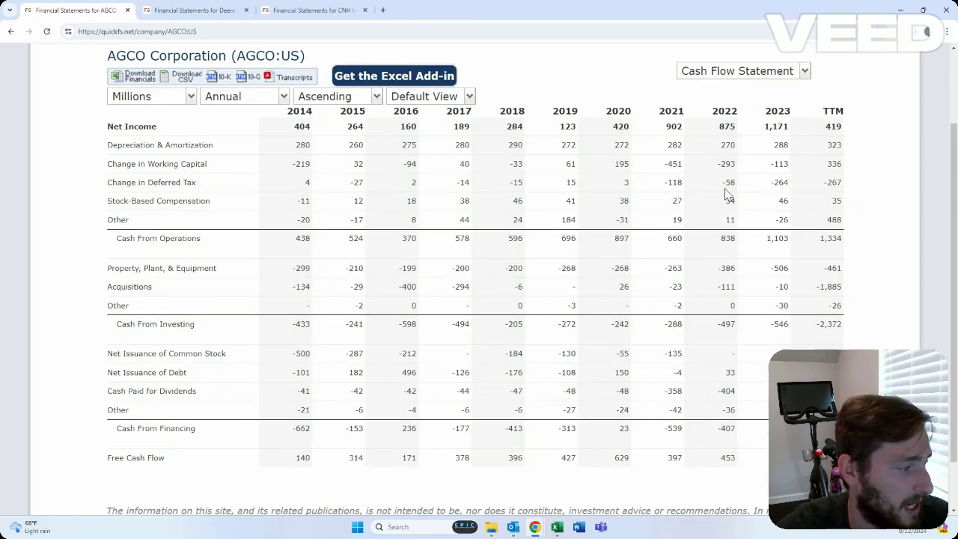
scroll(736, 174, "up", 1)
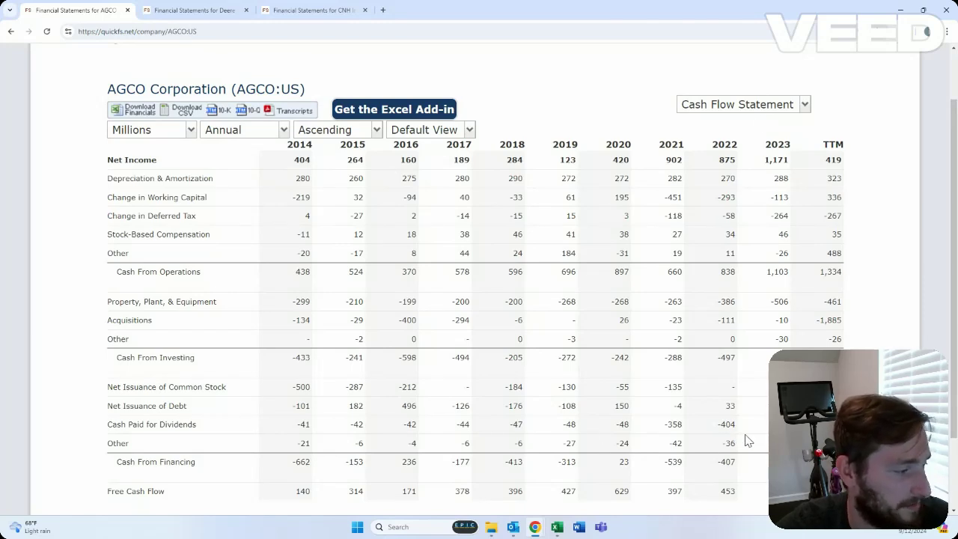
- Show AGCO Corporation's balance sheet and examine its current assets, total assets and liabilities
left_click(750, 109)
left_click(739, 161)
scroll(817, 341, "down", 1)
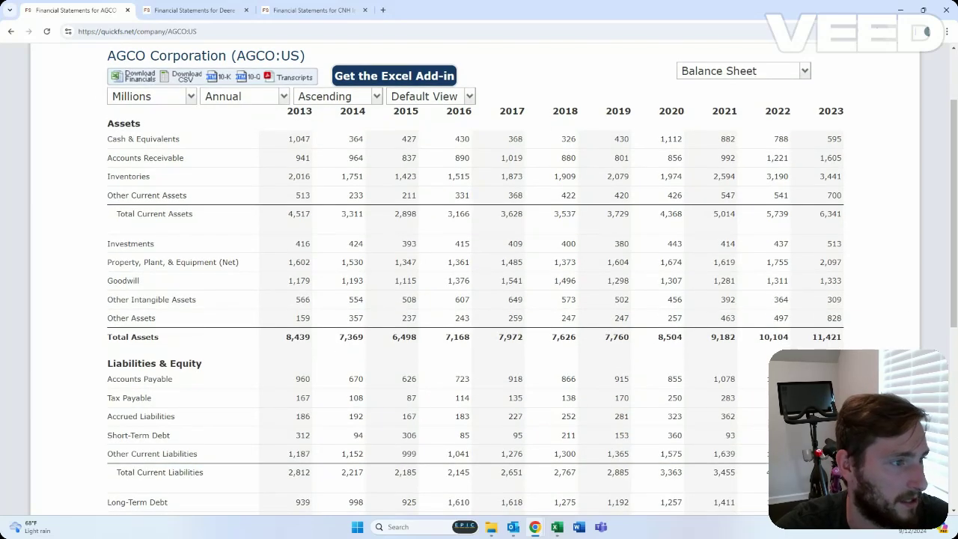
scroll(817, 341, "down", 1)
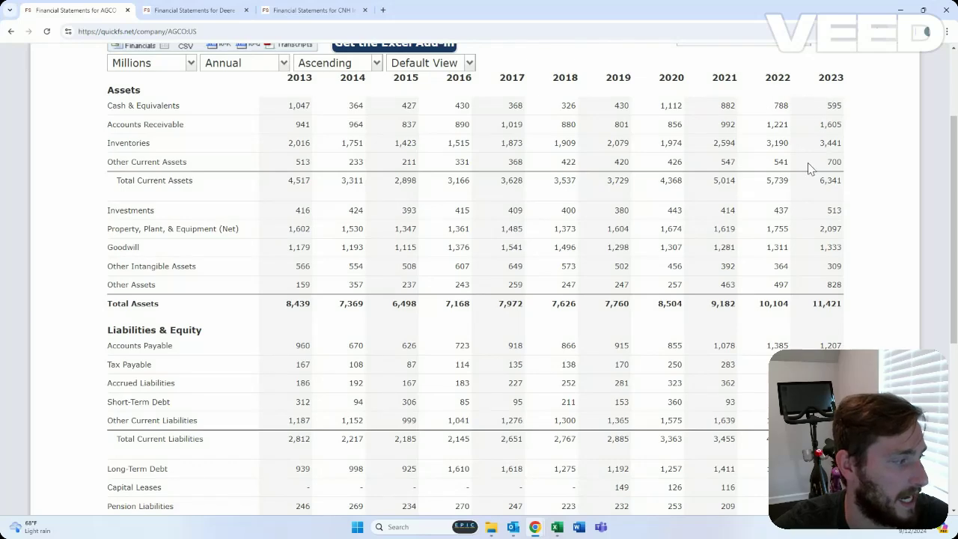
scroll(726, 105, "up", 1)
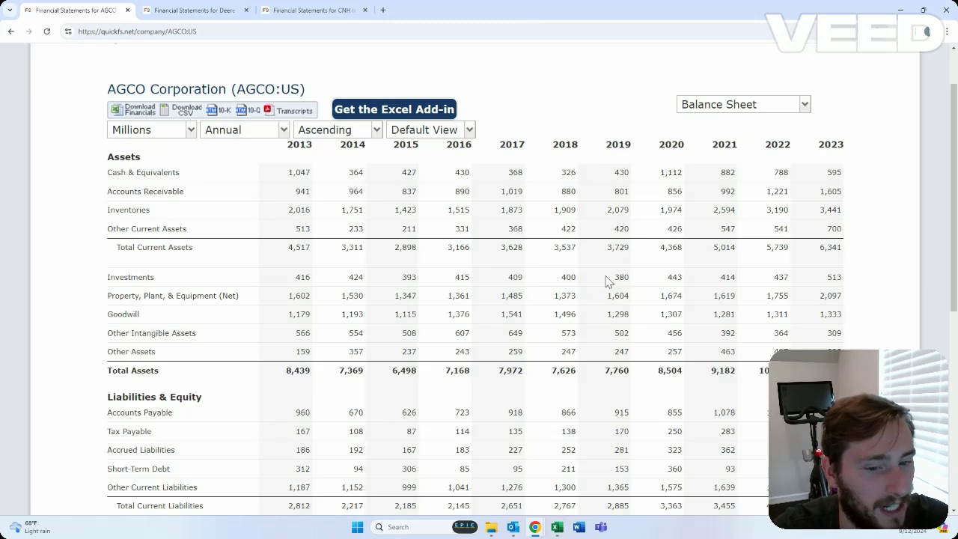
scroll(566, 311, "down", 1)
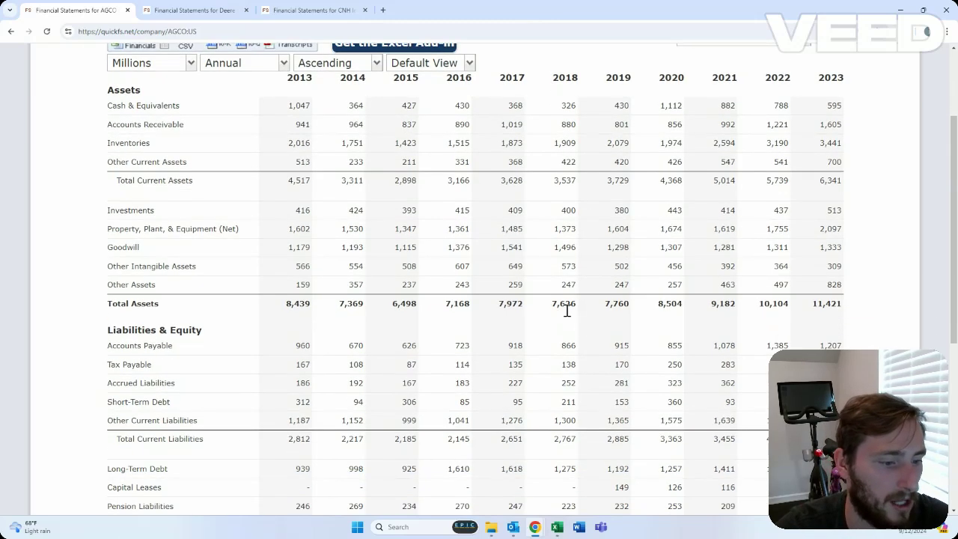
scroll(576, 314, "up", 1)
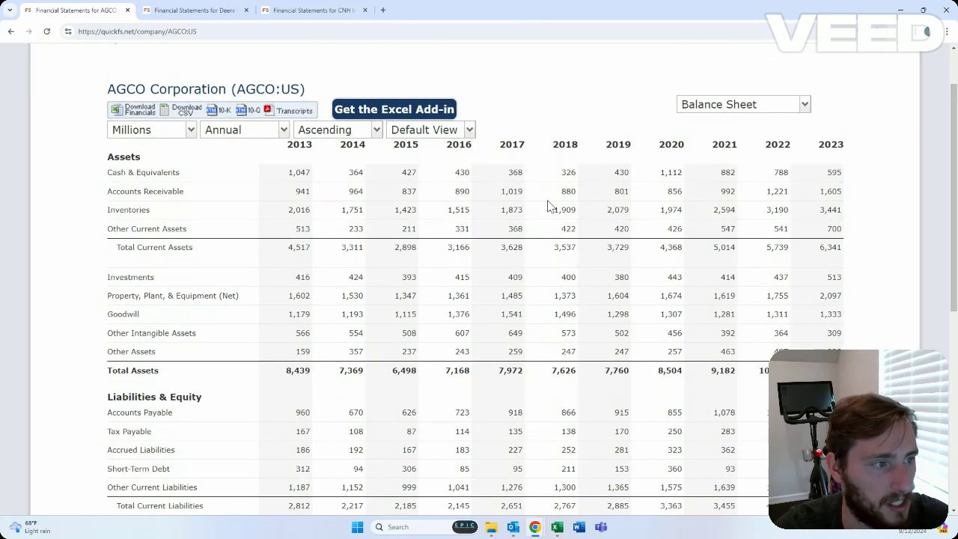
- Switch to CNH Industrial's page and show its overview with market cap and key statistics
left_click(214, 9)
left_click(304, 7)
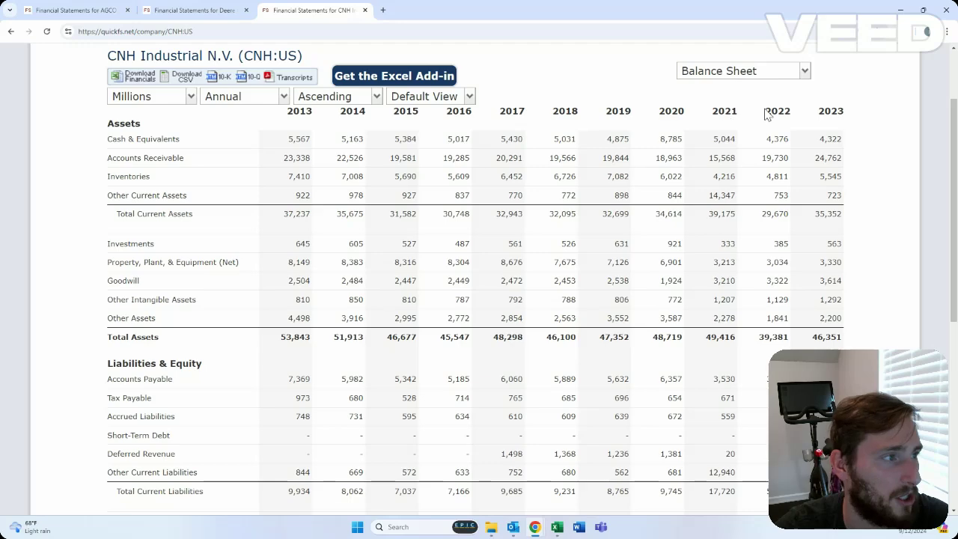
left_click(757, 78)
left_click(707, 93)
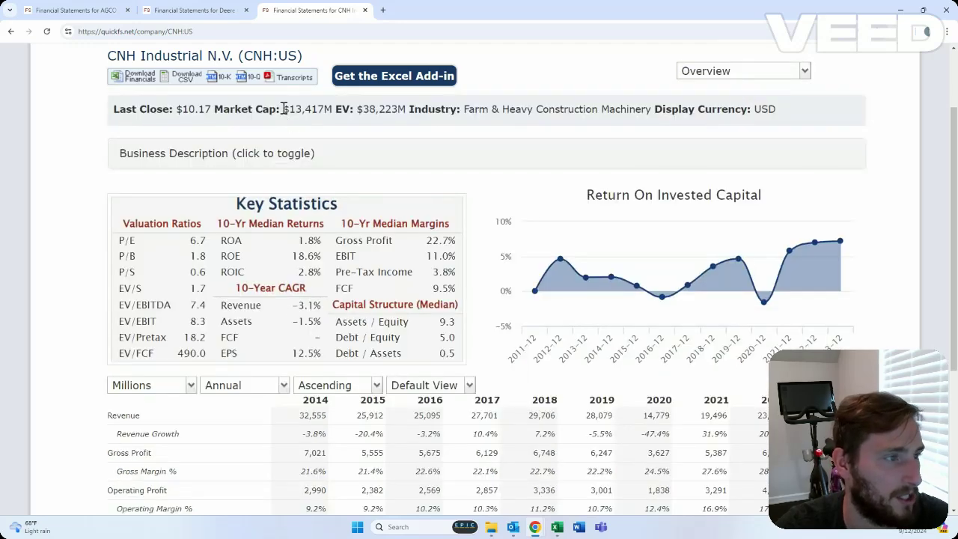
- Compare the open AGCO, Deere and CNH Industrial pages by switching between them, ending on CNH Industrial
left_click(196, 9)
left_click(303, 9)
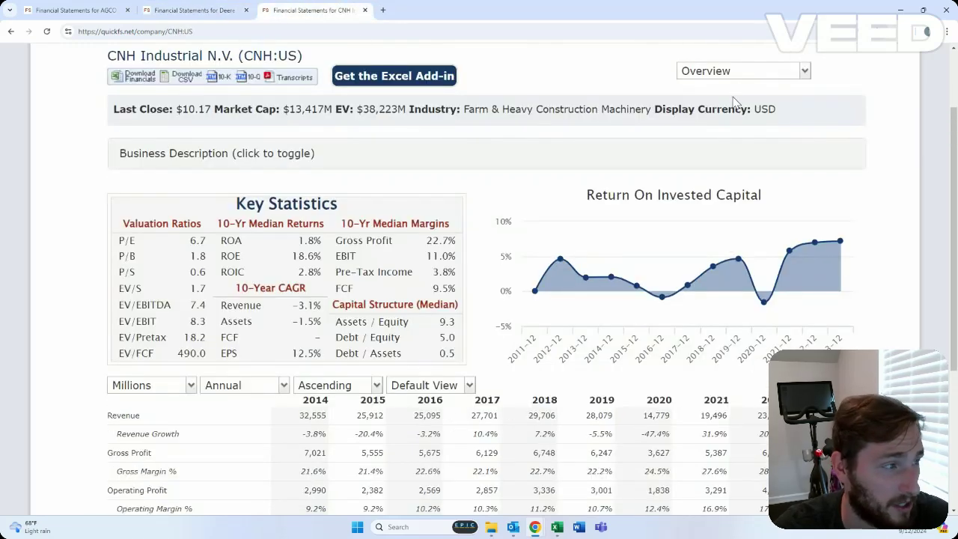
left_click(77, 9)
left_click(196, 9)
left_click(291, 9)
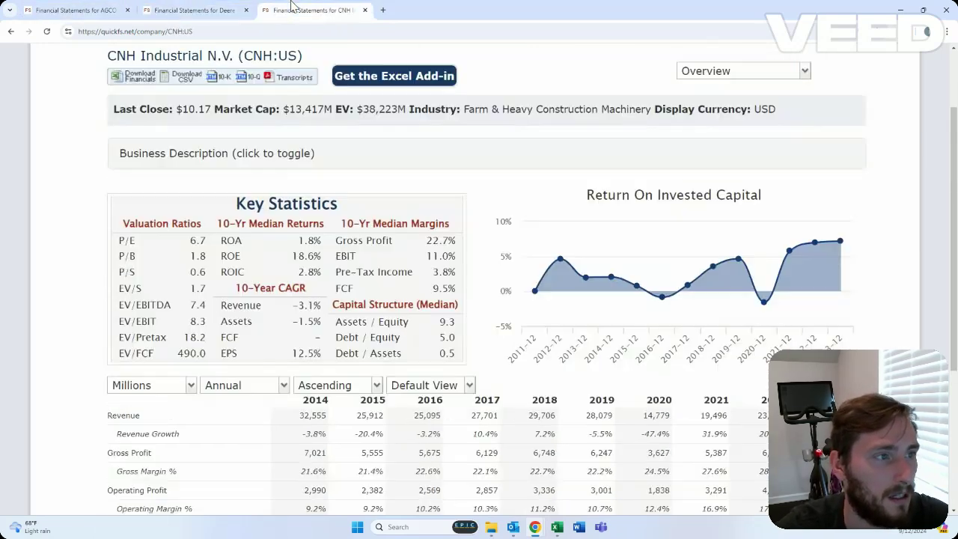
left_click(94, 9)
left_click(196, 9)
left_click(296, 9)
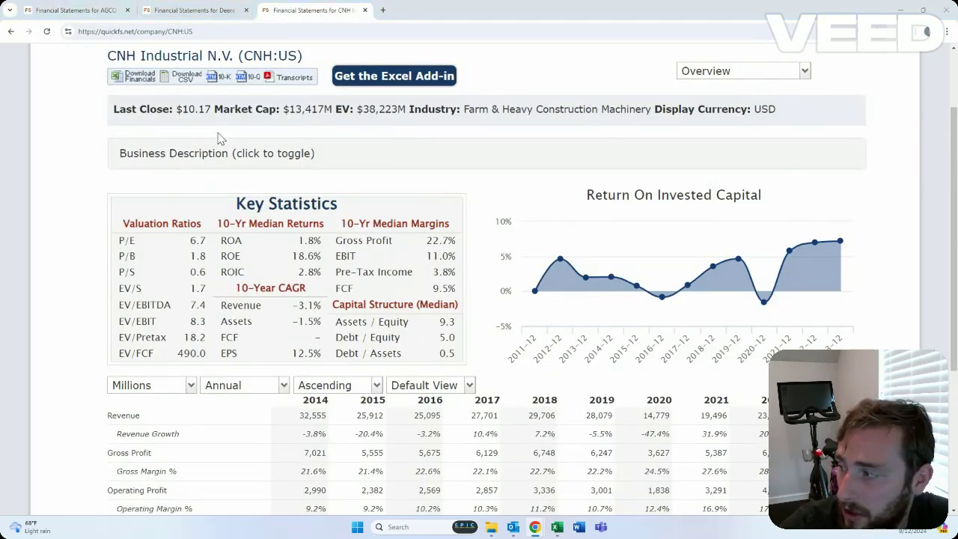
- Switch to the Excel valuation workbook and select AGCO's revenue change assumption in C282
key("alt+Tab")
scroll(342, 280, "up", 1)
scroll(349, 314, "down", 1)
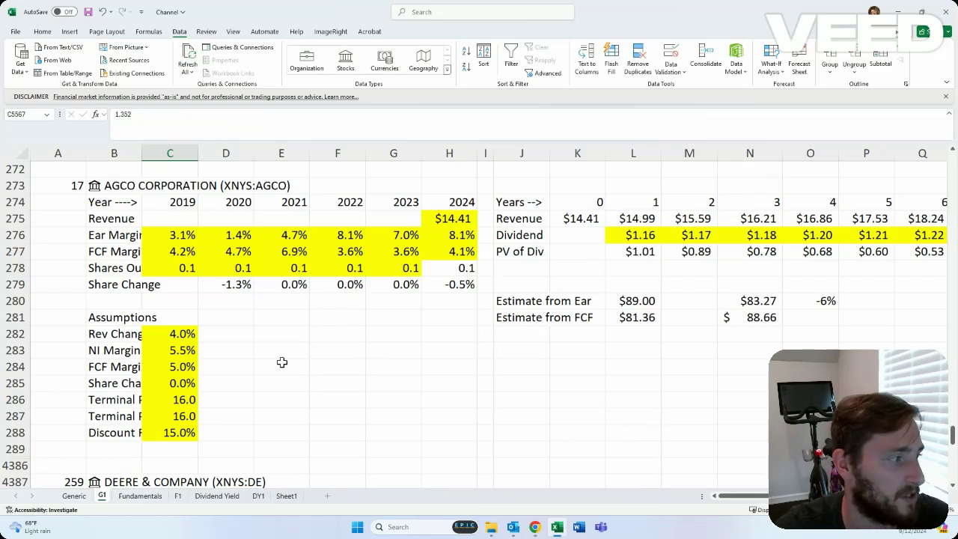
left_click(192, 332)
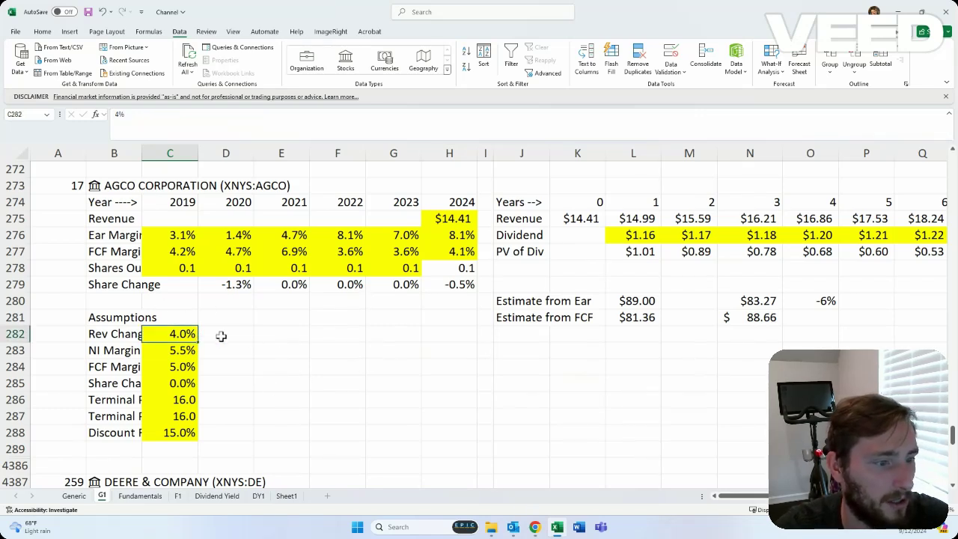
- Switch to QuickFS and show AGCO's overview, checking the key statistics and the annual revenue growth
key("alt+Tab")
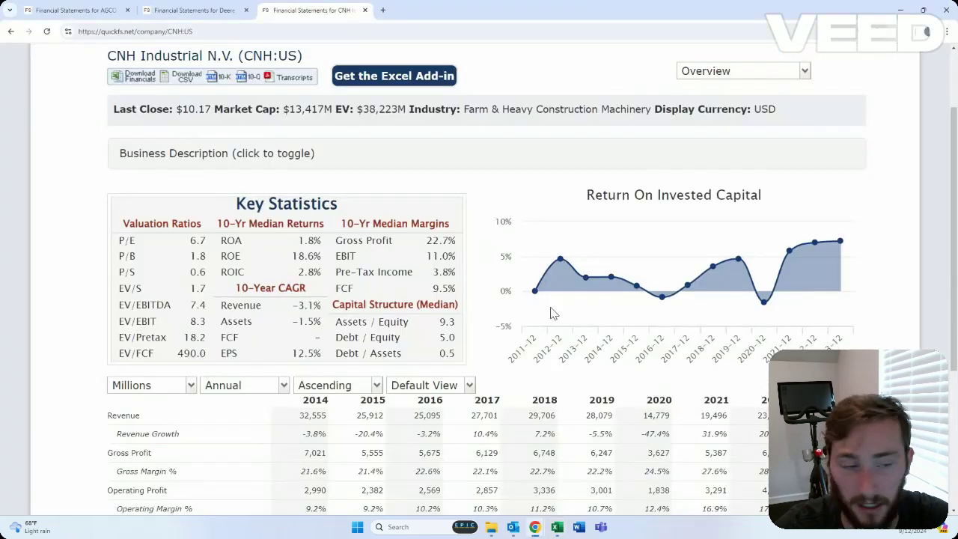
left_click(74, 10)
left_click(718, 106)
left_click(714, 127)
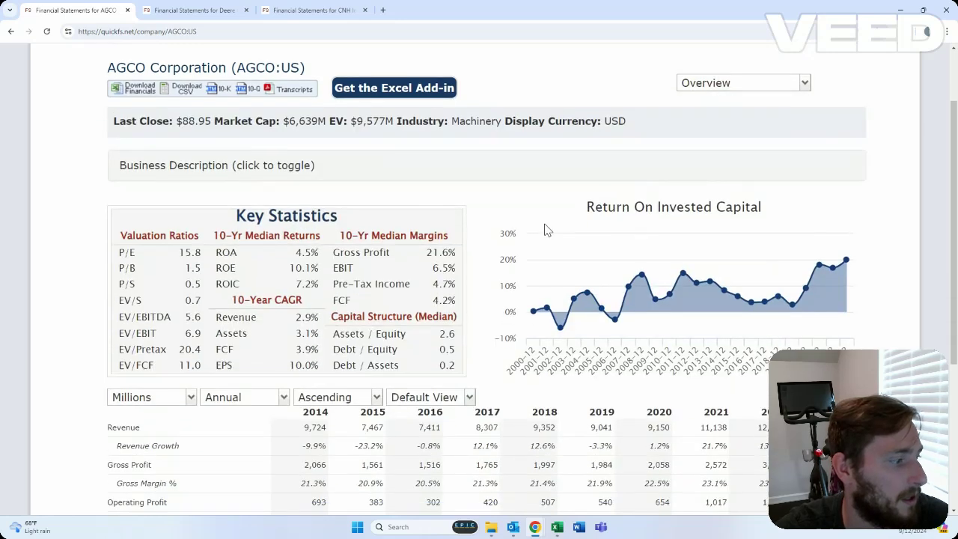
scroll(337, 363, "down", 2)
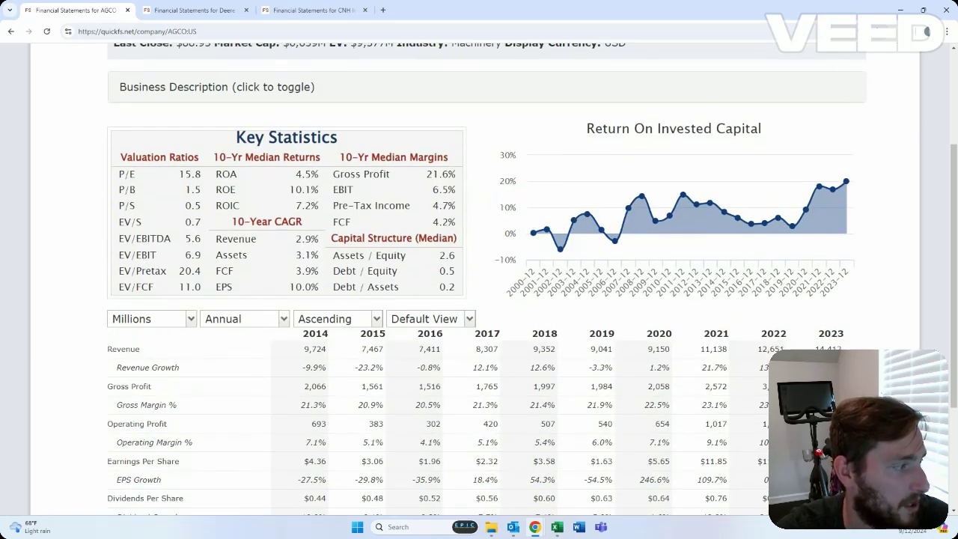
- Switch to Excel and check the averages of AGCO's 2019–2024 earnings margins and FCF margins by selecting each row
key("alt+Tab")
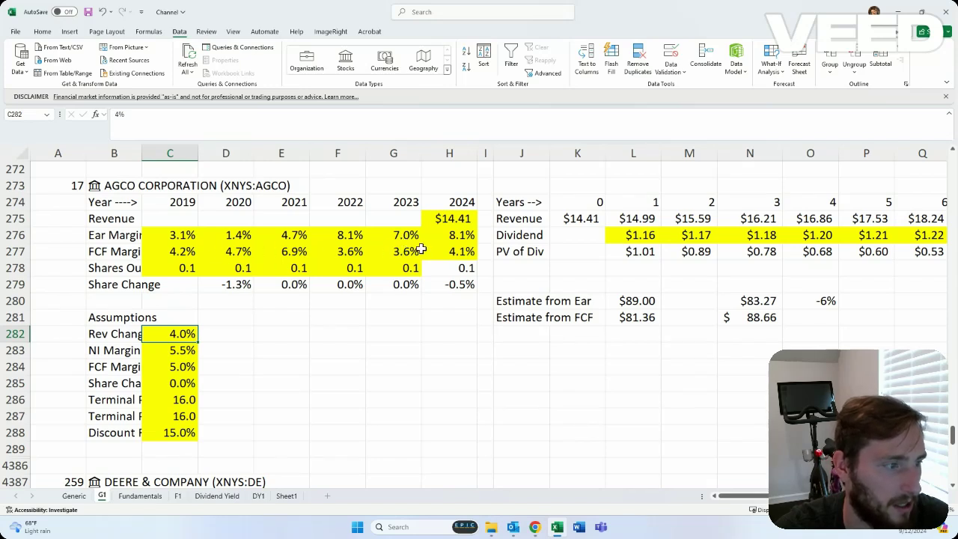
left_click_drag(177, 236, 432, 242)
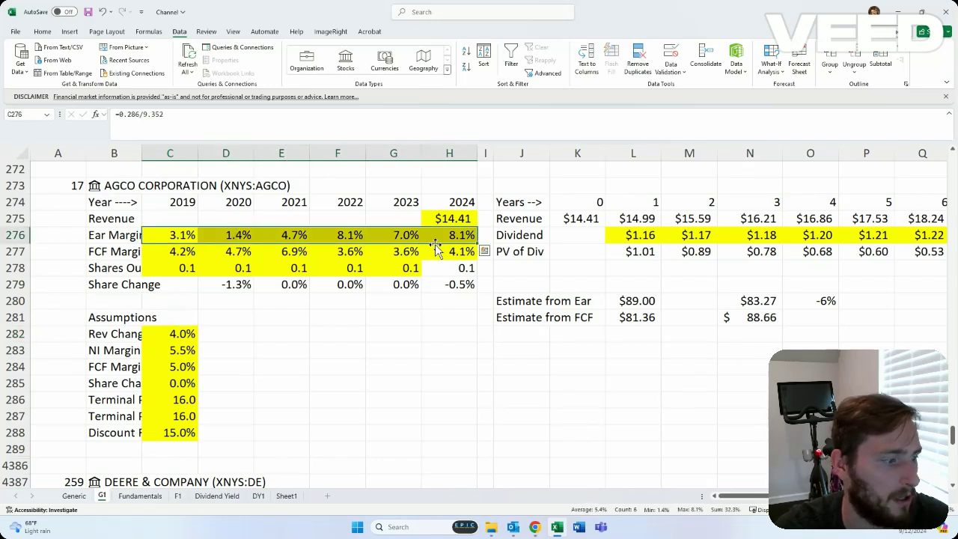
left_click_drag(178, 251, 438, 251)
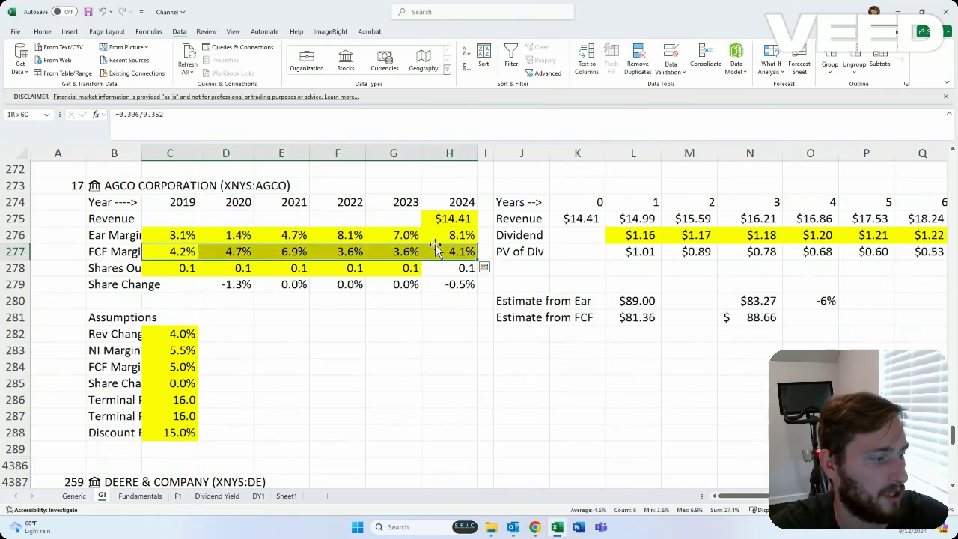
- Set AGCO's NI margin assumption to 5% and its FCF margin assumption to 4.5%
left_click(177, 351)
type("5")
key("Return")
type("4.5")
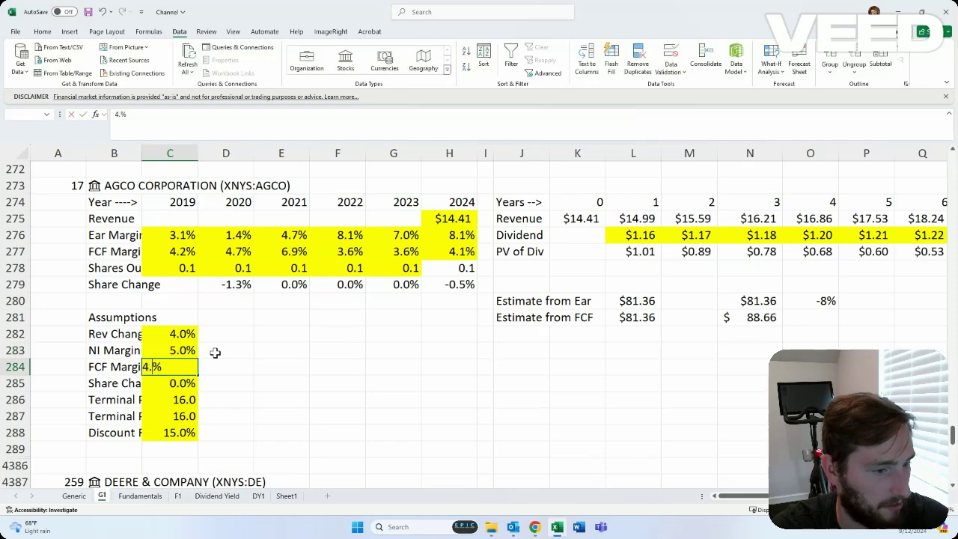
key("Return")
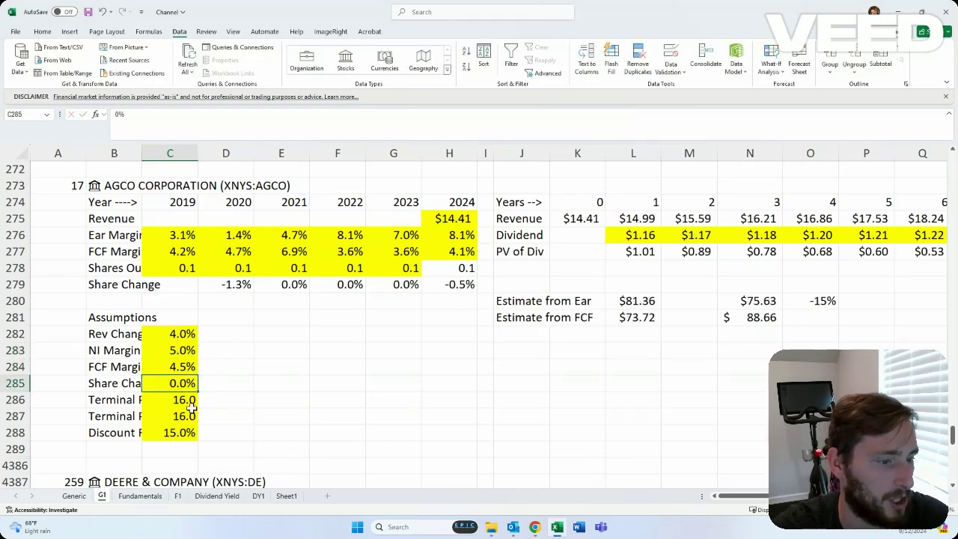
- Switch to QuickFS, review AGCO's yearly overview figures and show its cash flow statement
key("alt+Tab")
scroll(506, 336, "down", 3)
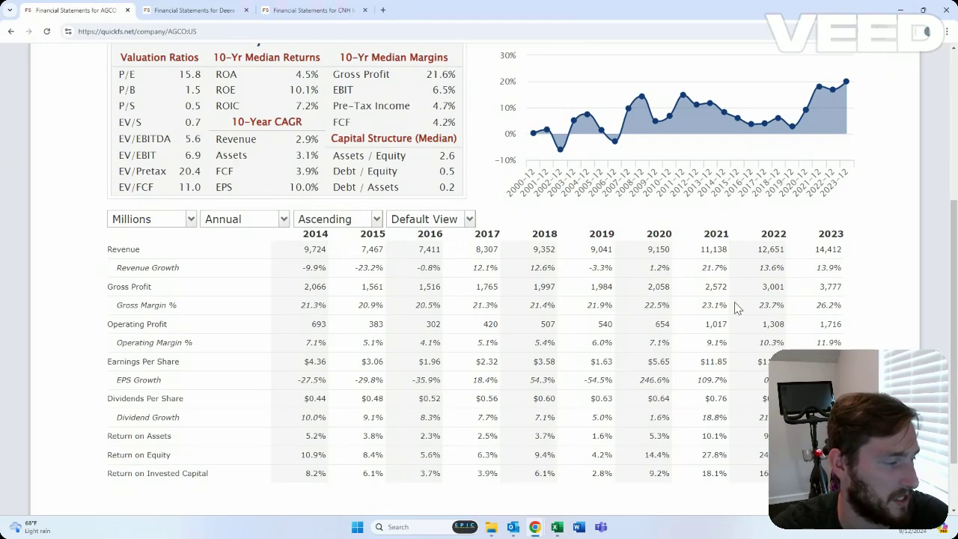
scroll(735, 308, "up", 3)
left_click(730, 70)
left_click(737, 143)
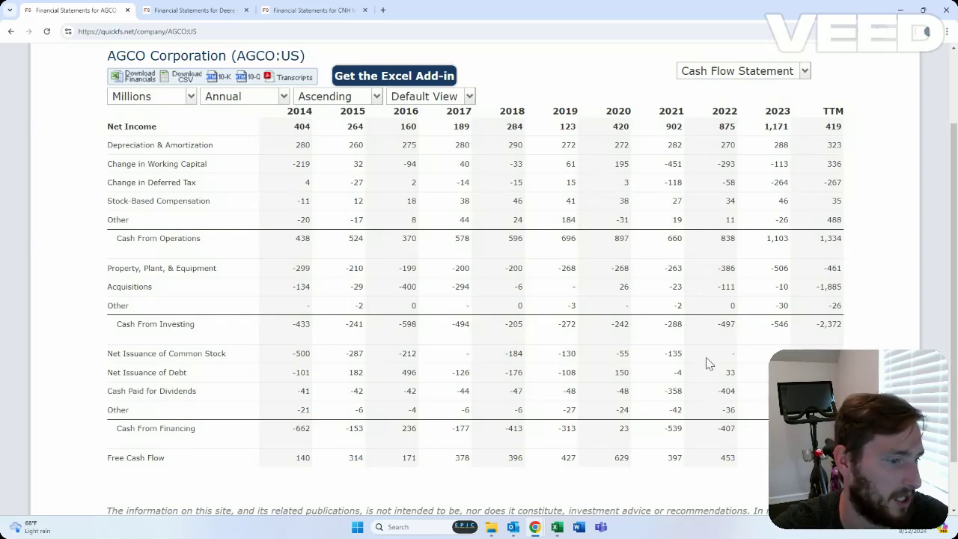
- Switch to Excel and set both of AGCO's Terminal assumptions, C286 and C287, to 15
key("alt+Tab")
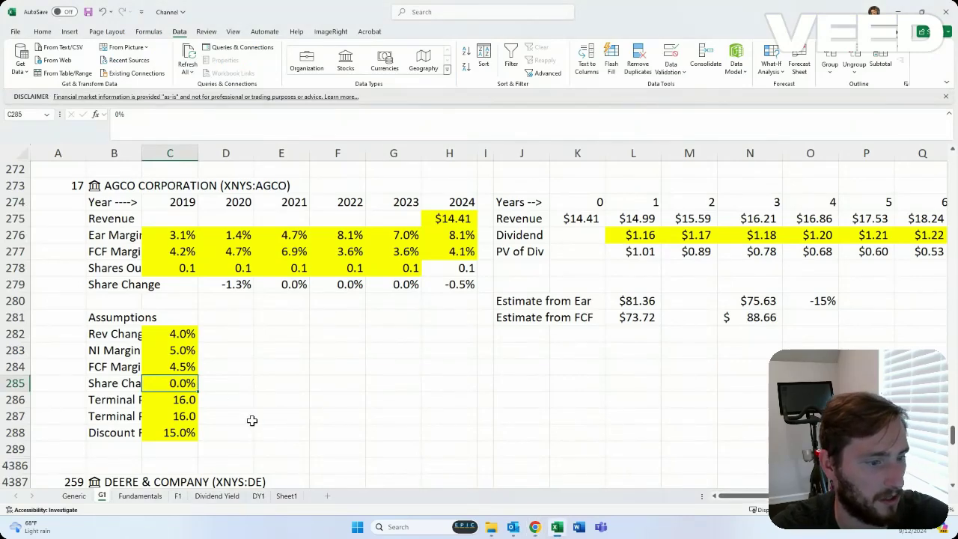
key("Down")
type("15")
key("Return")
type("15")
key("Return")
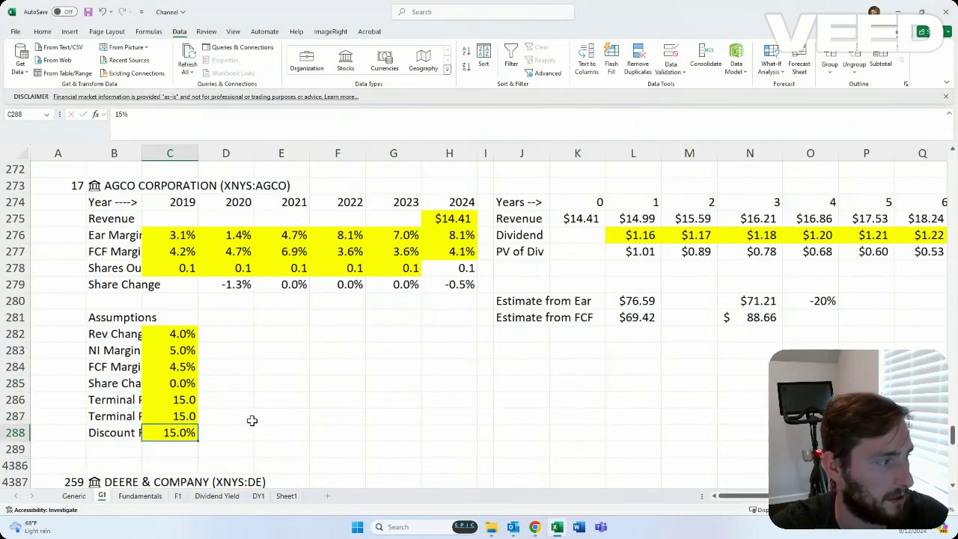
- Switch to QuickFS and show AGCO's overview, checking the dividends per share and dividend growth rows
key("alt+Tab")
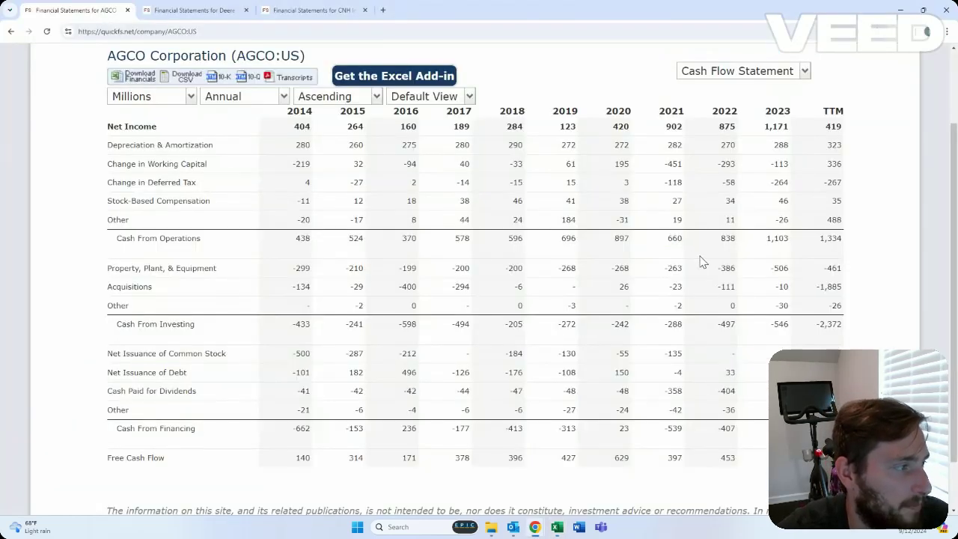
left_click(744, 71)
left_click(746, 93)
scroll(749, 159, "down", 5)
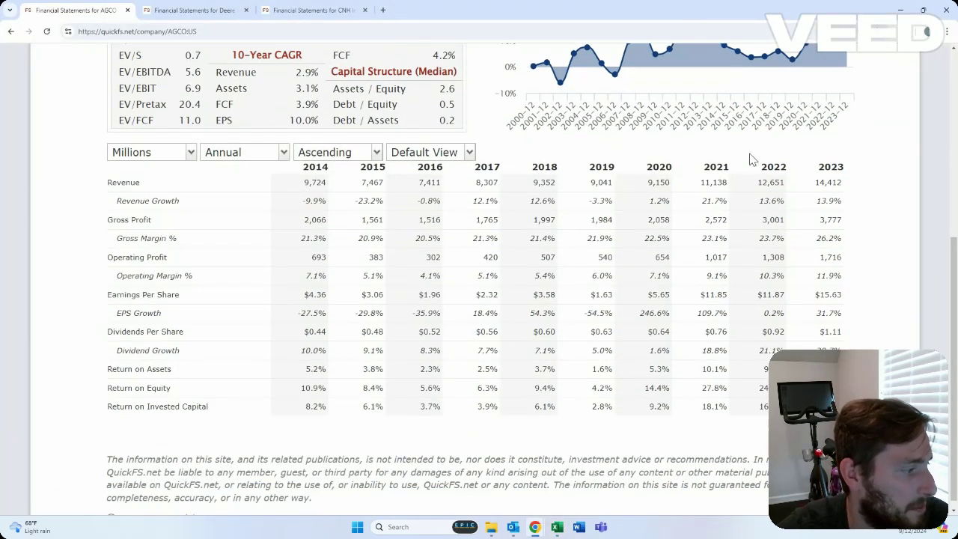
scroll(828, 344, "up", 2)
- Check AGCO's year 2 dividend cell in the Excel model and return to its overview on QuickFS
key("alt+Tab")
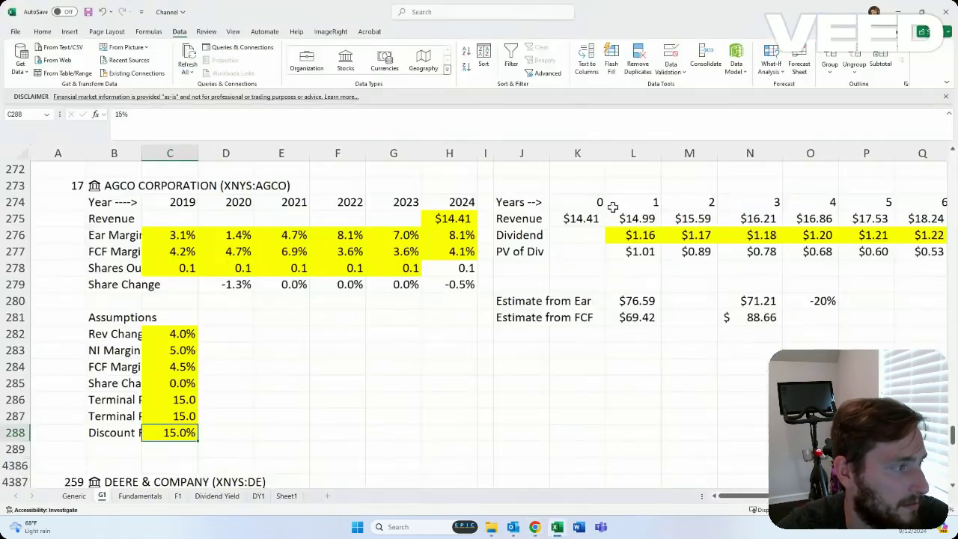
left_click(688, 234)
key("alt+Tab")
scroll(717, 132, "up", 3)
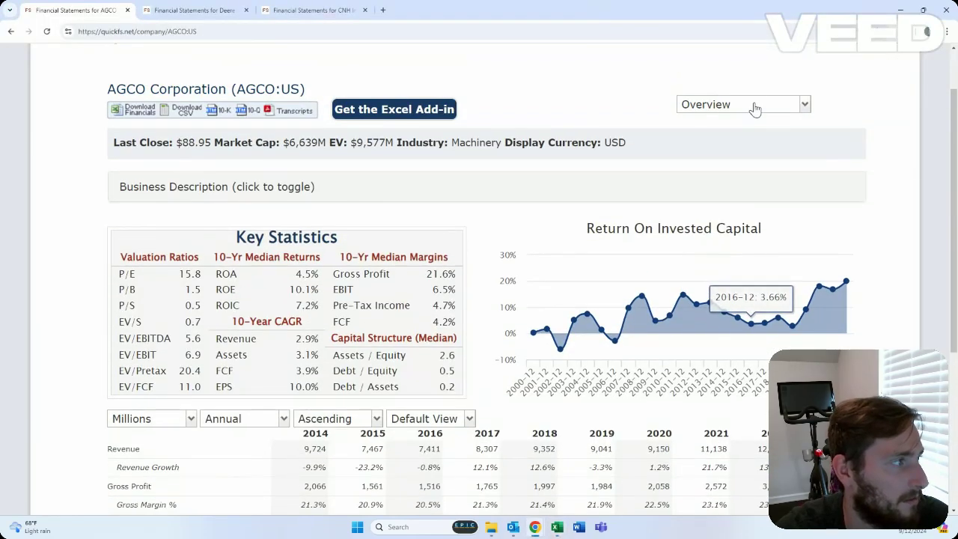
- Review AGCO's cash flow statement on QuickFS and return to its overview
left_click(748, 104)
left_click(753, 180)
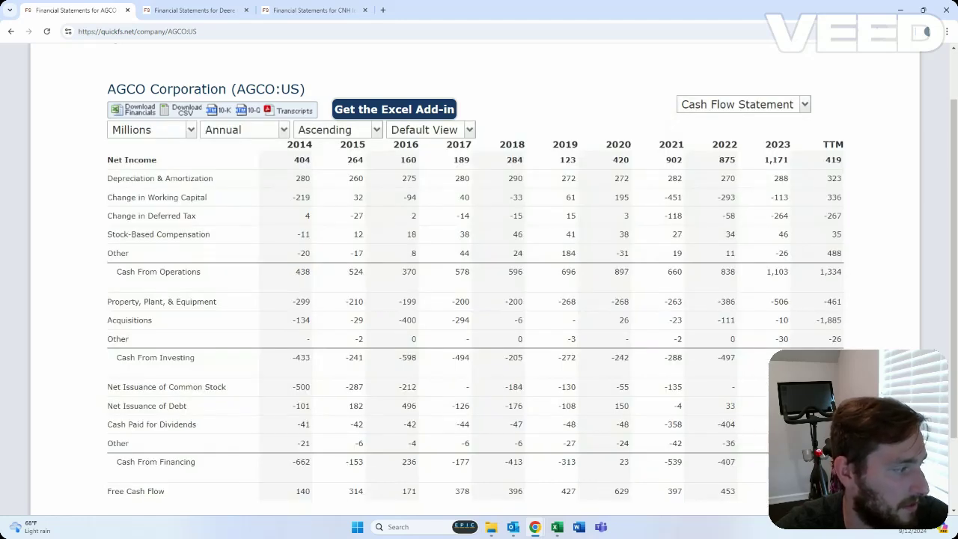
left_click(724, 109)
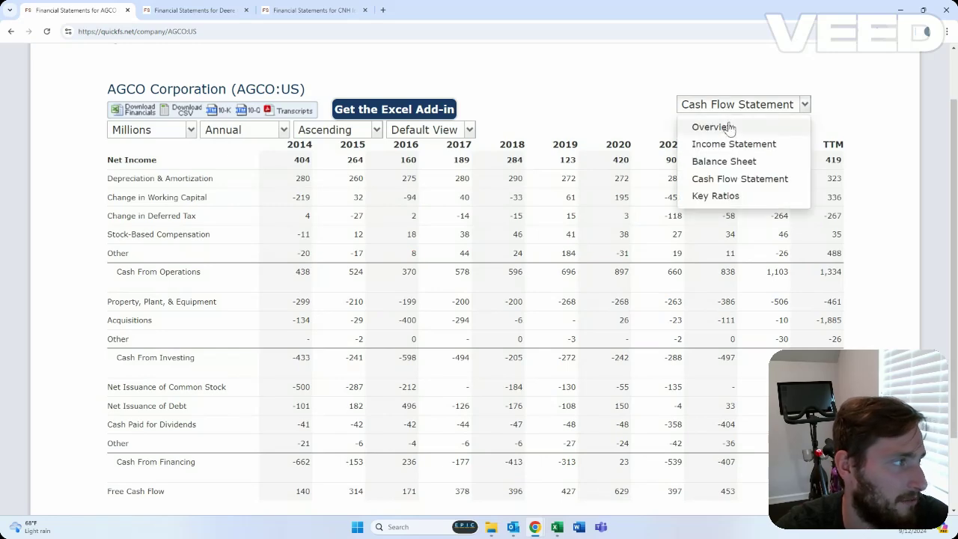
left_click(724, 127)
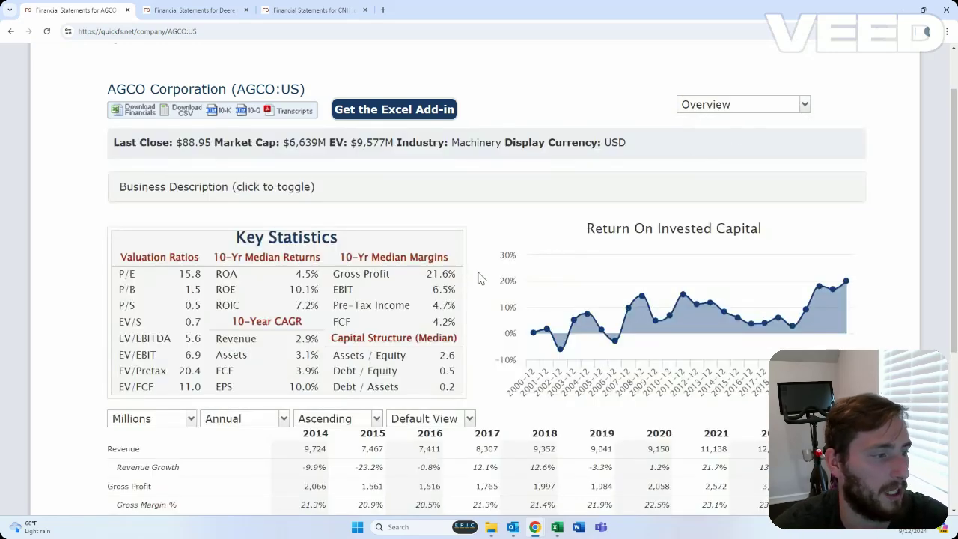
- Switch to Excel and review AGCO's assumptions and value estimates, moving on to the Deere & Company block
key("alt+Tab")
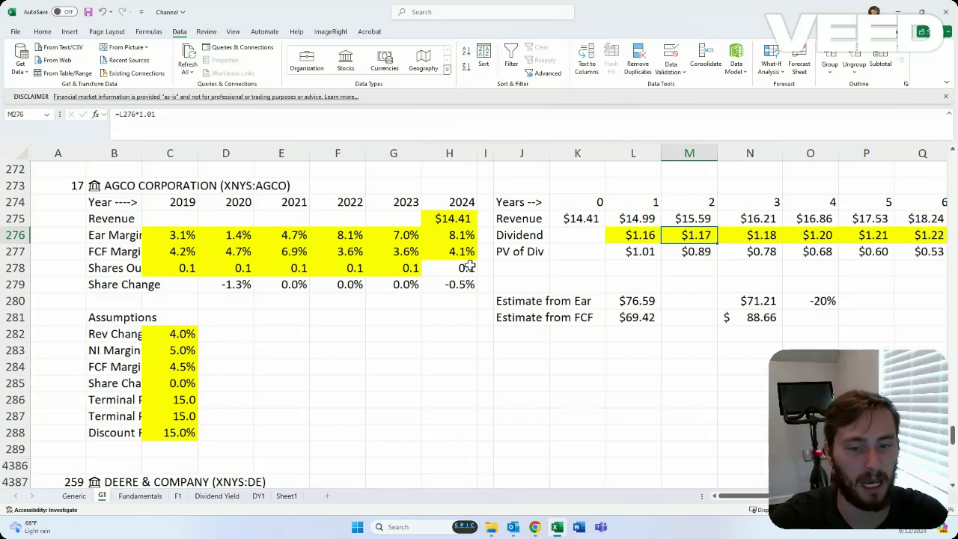
left_click(238, 332)
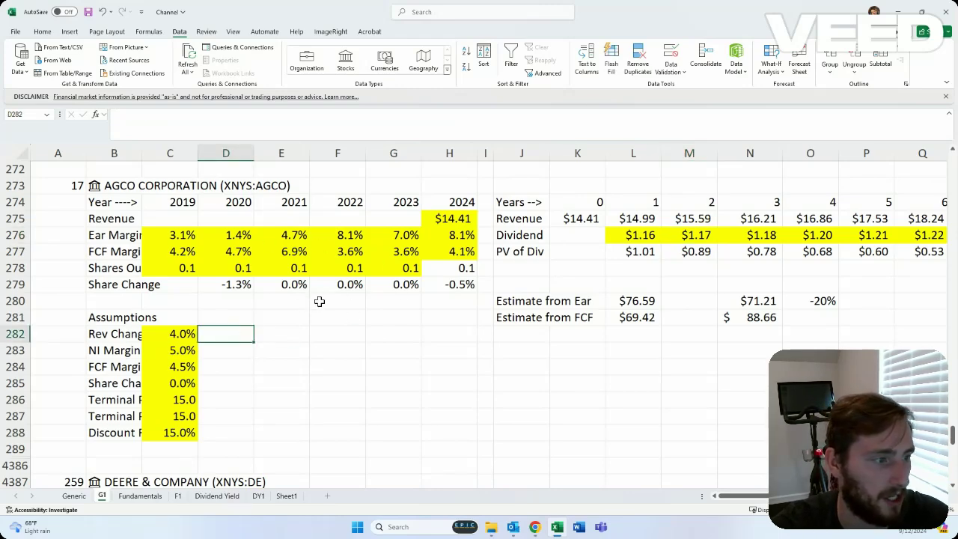
scroll(419, 339, "down", 1)
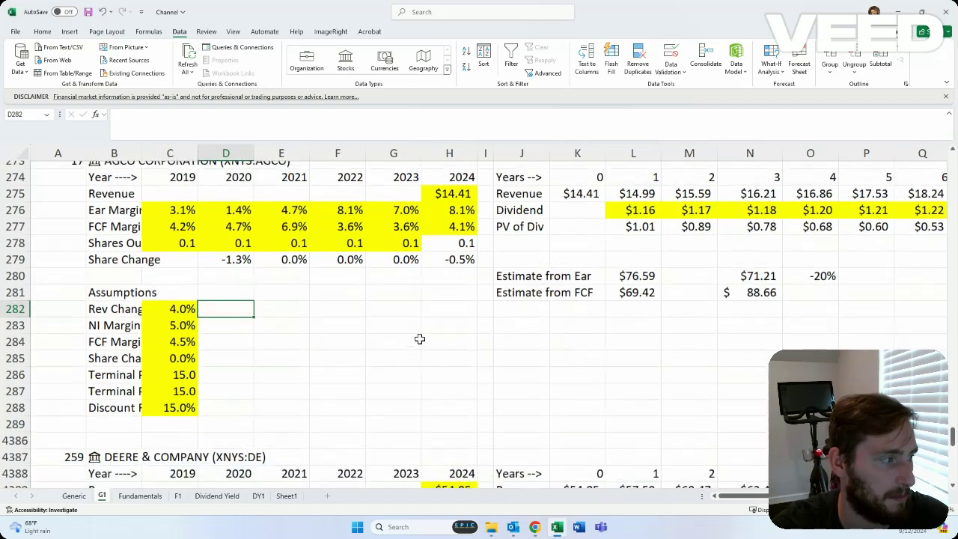
scroll(748, 263, "down", 3)
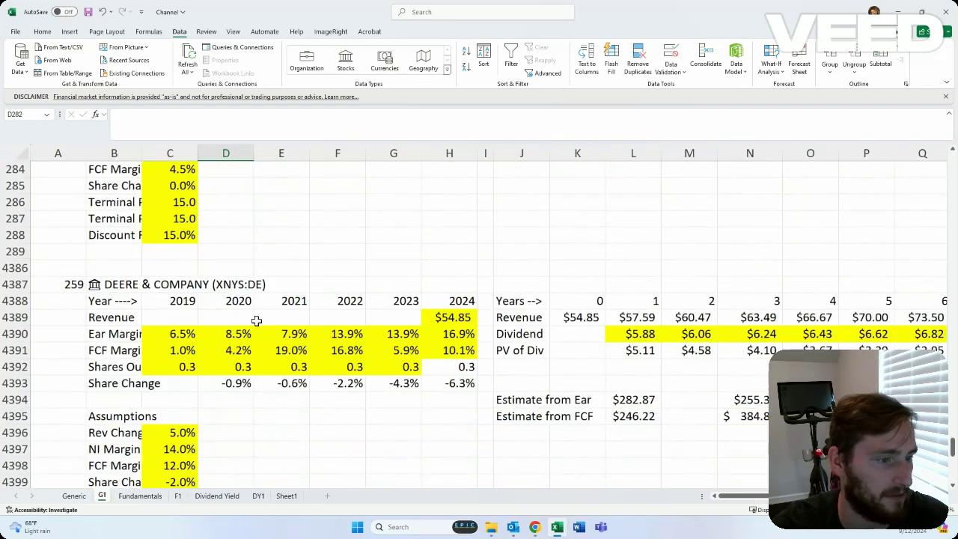
scroll(256, 320, "down", 2)
scroll(190, 368, "up", 1)
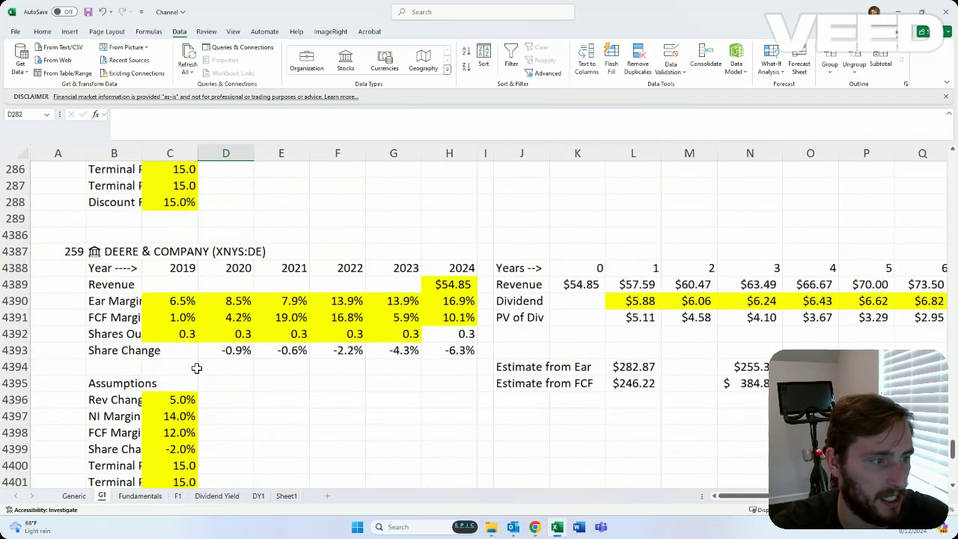
- Switch to QuickFS and show Deere's overview to examine its key statistics
key("alt+Tab")
key("ctrl+Tab")
scroll(275, 87, "up", 4)
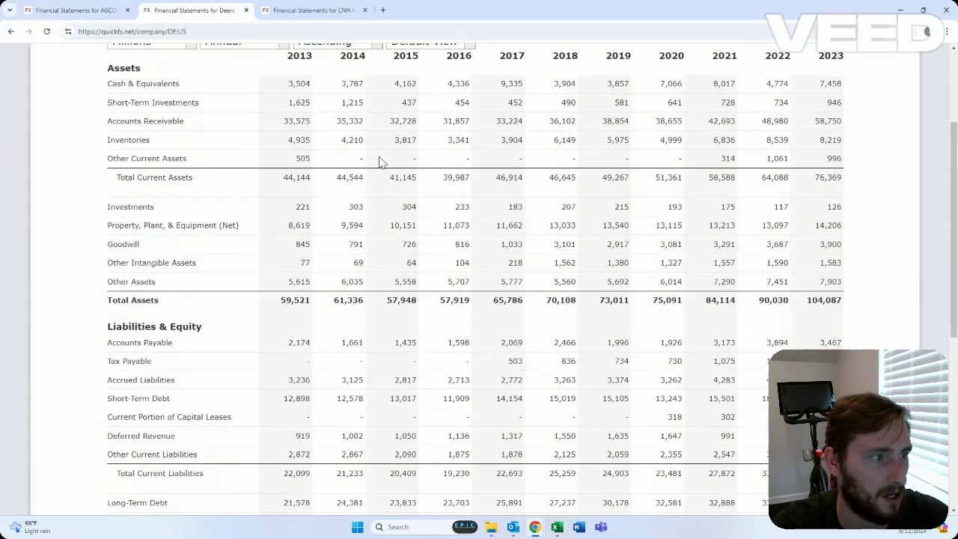
left_click(726, 172)
left_click(723, 194)
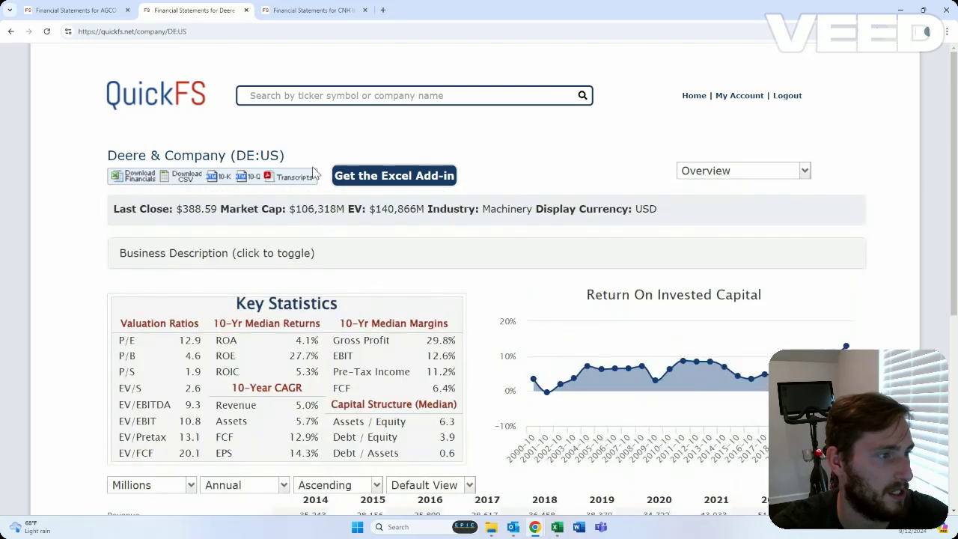
left_click(314, 10)
left_click(196, 9)
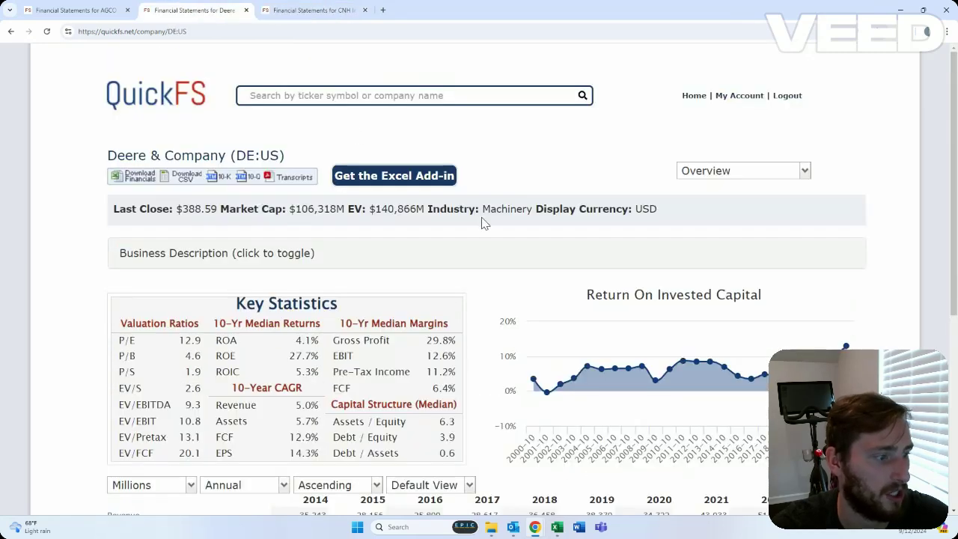
scroll(485, 221, "down", 1)
- Compare Deere's assumptions and estimates in the Excel model with its QuickFS overview, and continue to the CNH Industrial block
key("alt+Tab")
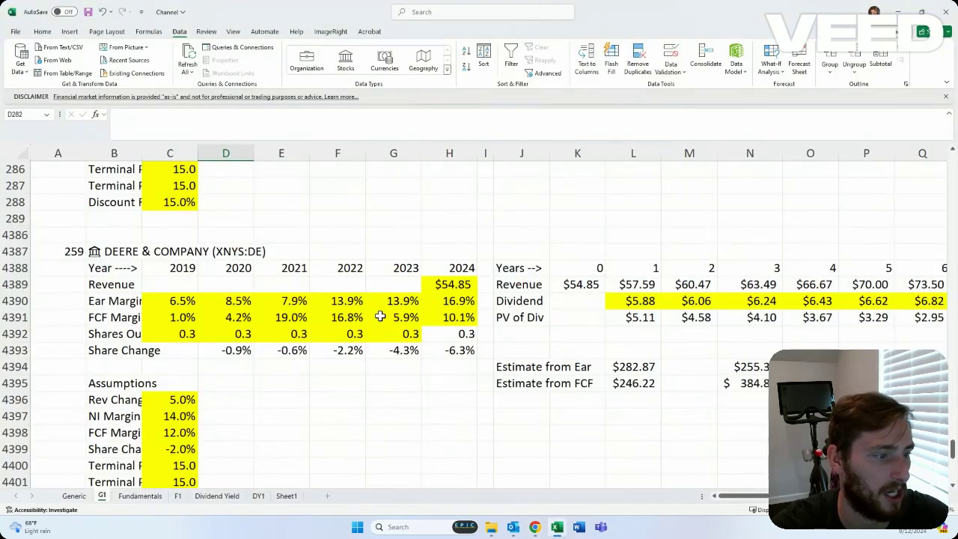
scroll(380, 317, "down", 1)
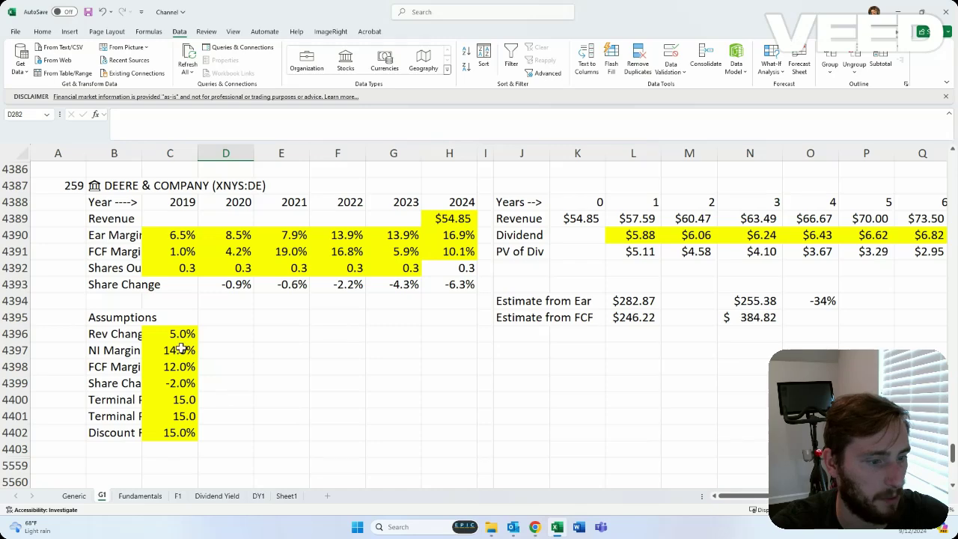
key("alt+Tab")
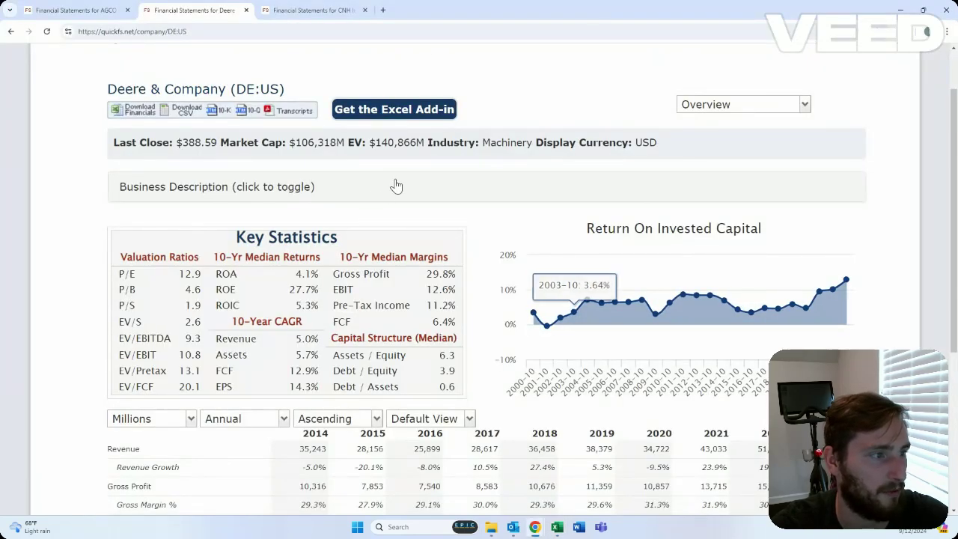
key("alt+Tab")
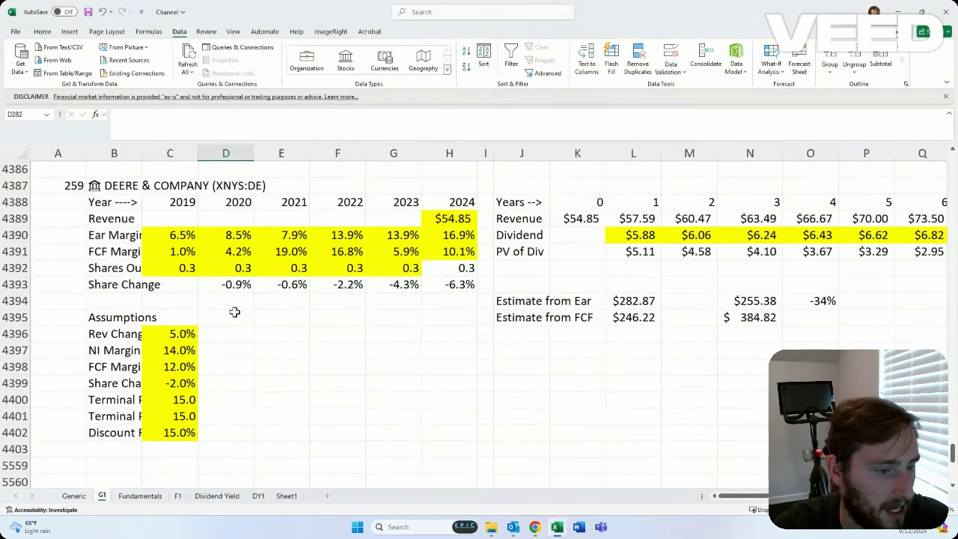
scroll(312, 295, "down", 1)
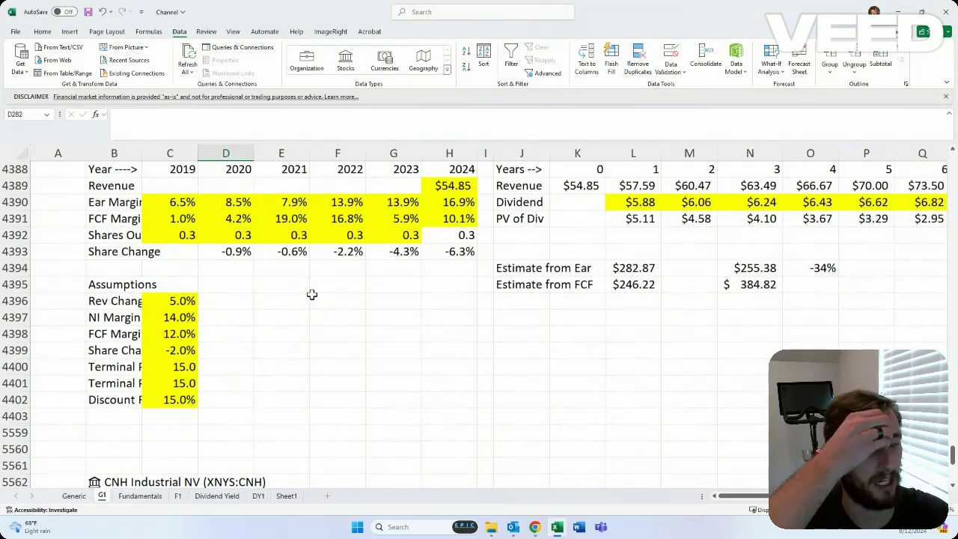
scroll(329, 269, "up", 2)
scroll(318, 271, "down", 7)
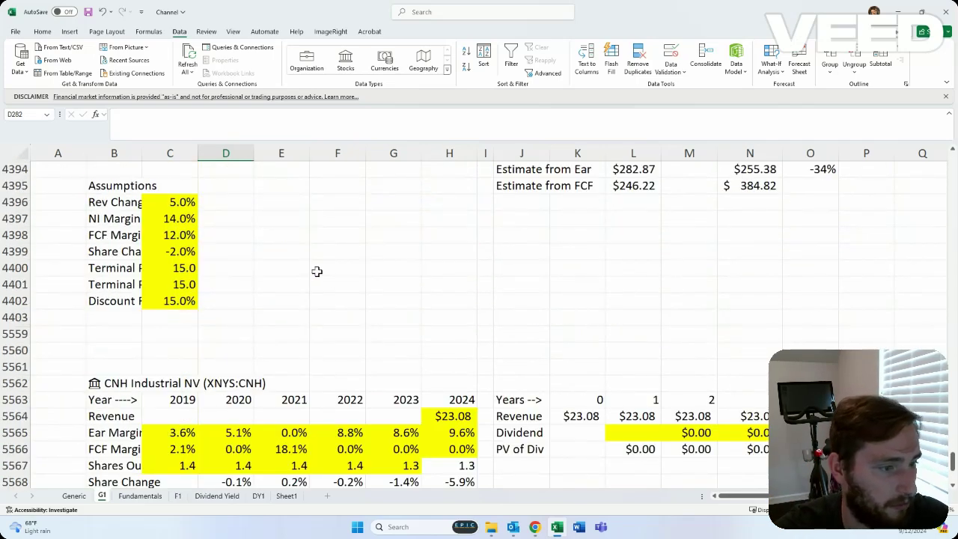
- Review CNH Industrial's yearly revenue growth on QuickFS and set its Rev Change assumption, C5571, to 5% in Excel
key("alt+Tab")
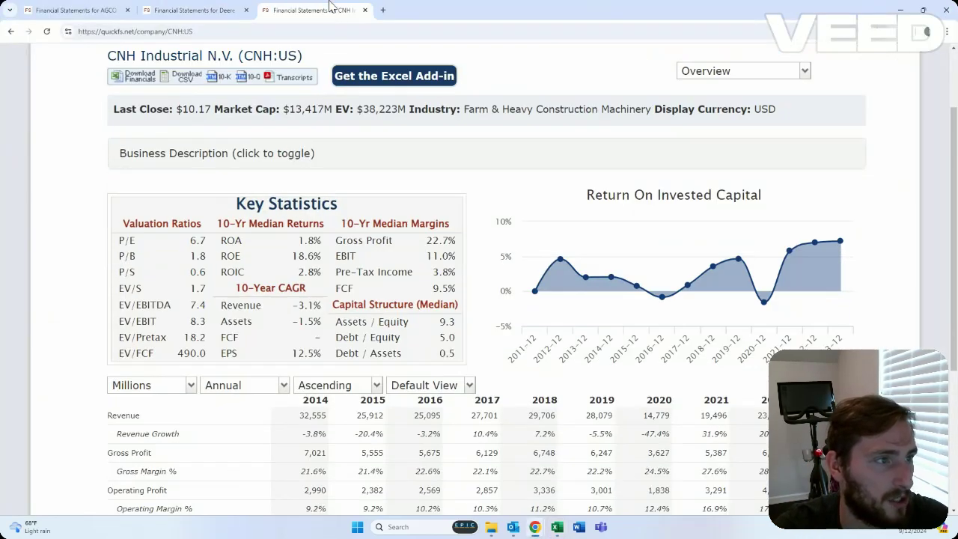
scroll(524, 272, "down", 2)
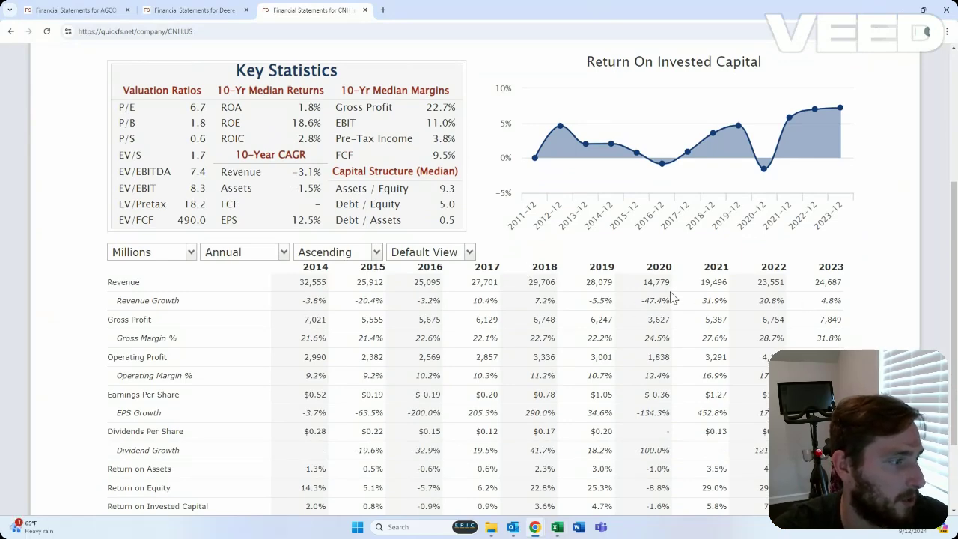
key("alt+Tab")
type("5%")
key("Return")
key("Down")
key("Down")
key("Down")
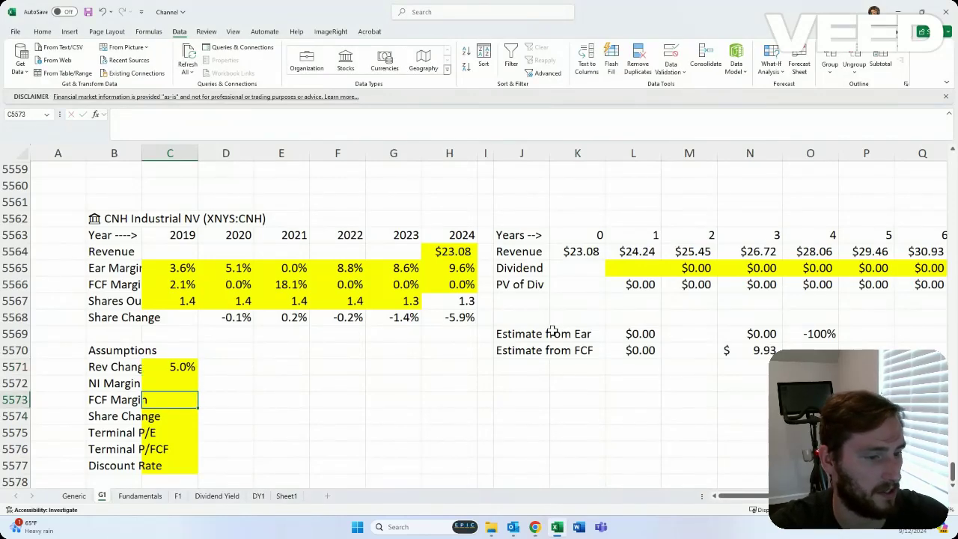
- Check CNH's QuickFS overview, and in Excel set its Terminal P/E and Terminal P/FCF to 10 and Discount Rate to 15%
key("alt+Tab")
scroll(554, 337, "up", 3)
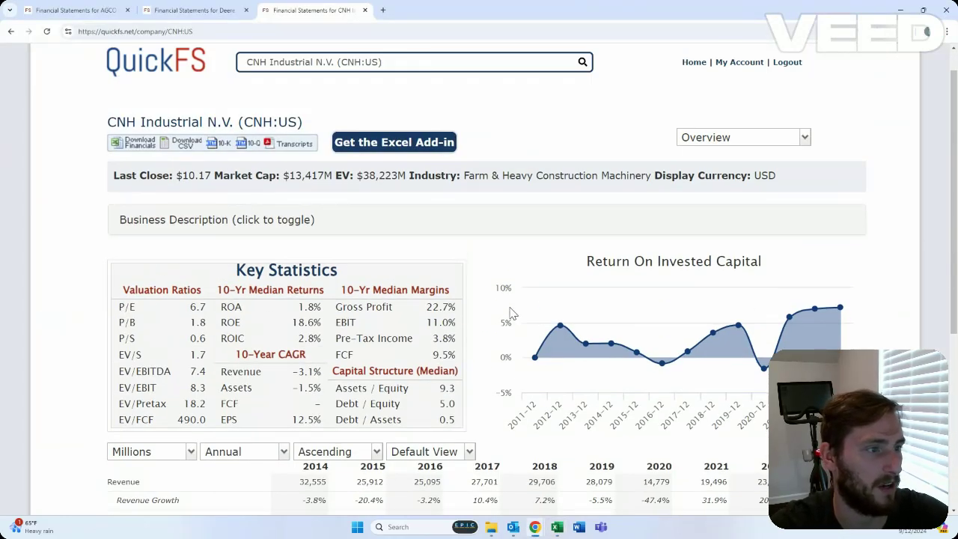
scroll(538, 322, "down", 2)
key("alt+Tab")
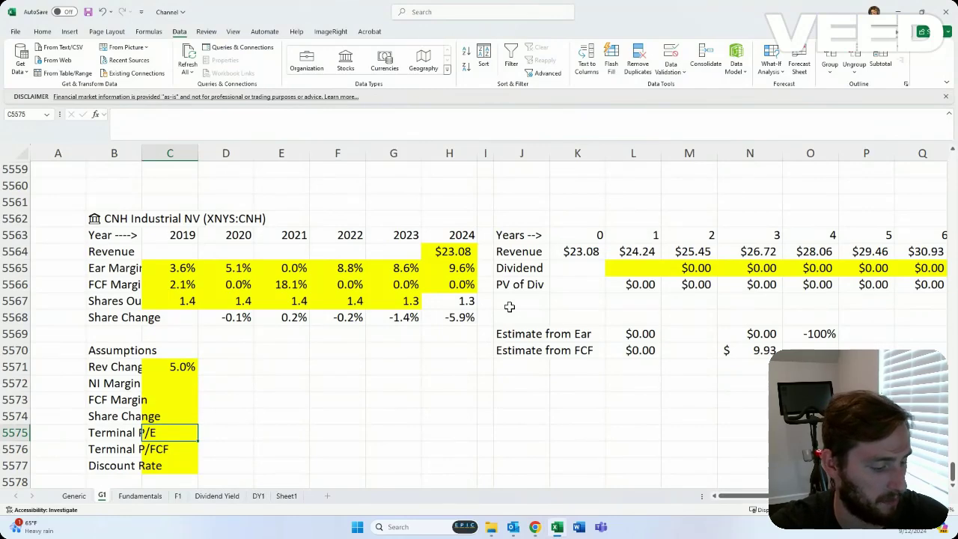
type("10")
key("Return")
type("10")
key("Return")
type("15%")
key("Return")
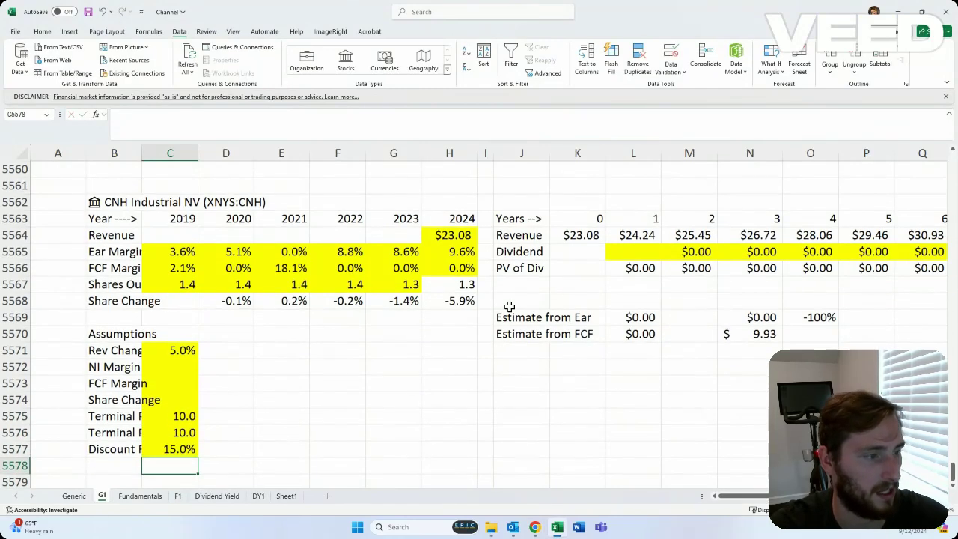
- Check CNH's historical earnings margins, and set its NI Margin assumption to 5% and FCF Margin to 3%
key("Up")
key("Up")
key("Up")
key("Up")
key("Up")
key("Up")
key("Up")
key("Up")
key("Up")
key("Up")
key("Up")
key("Up")
key("Up")
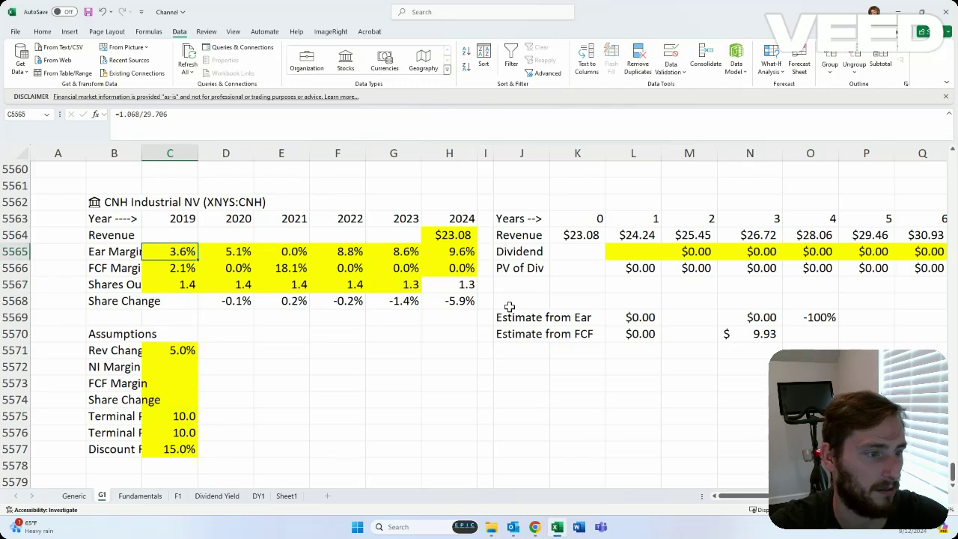
key("Down")
key("Down")
key("Down")
key("Down")
key("Down")
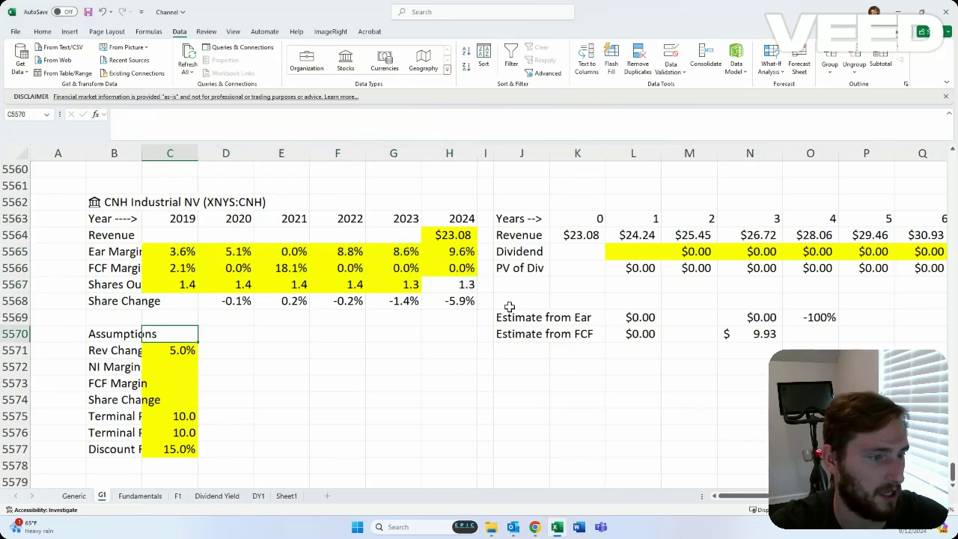
key("Down")
key("Down")
type("5")
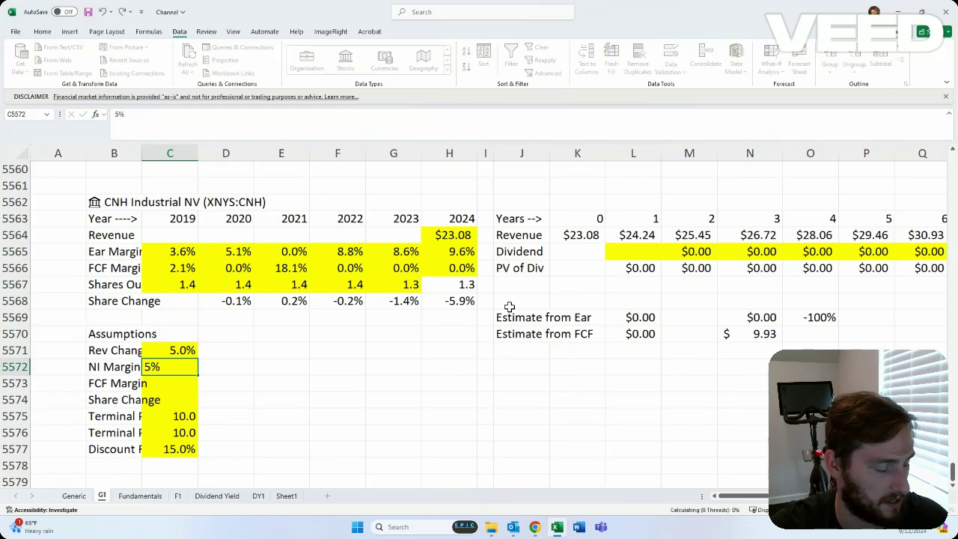
key("Return")
type("3")
key("Return")
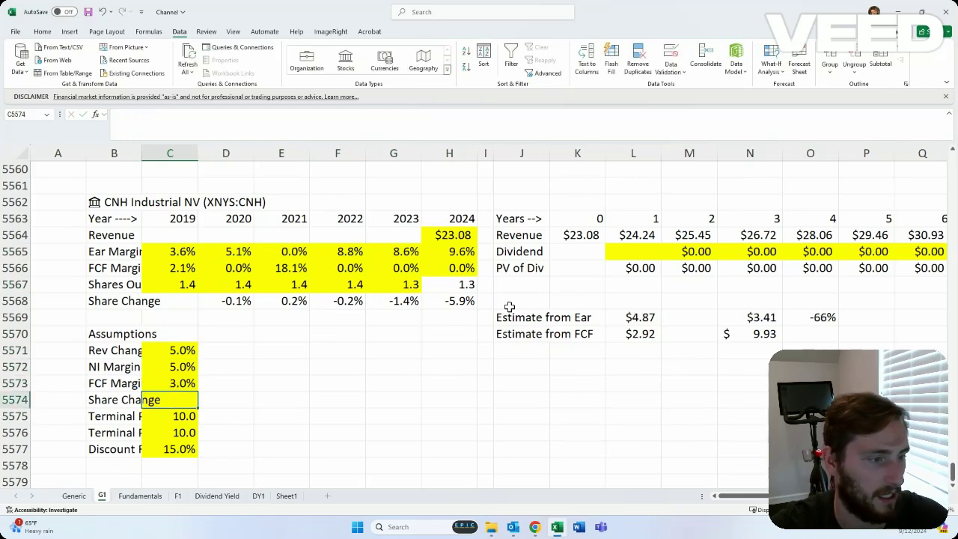
- Switch to QuickFS and show CNH Industrial's cash flow statement to examine its stock issuance and dividend payments
left_click(534, 527)
scroll(535, 382, "up", 2)
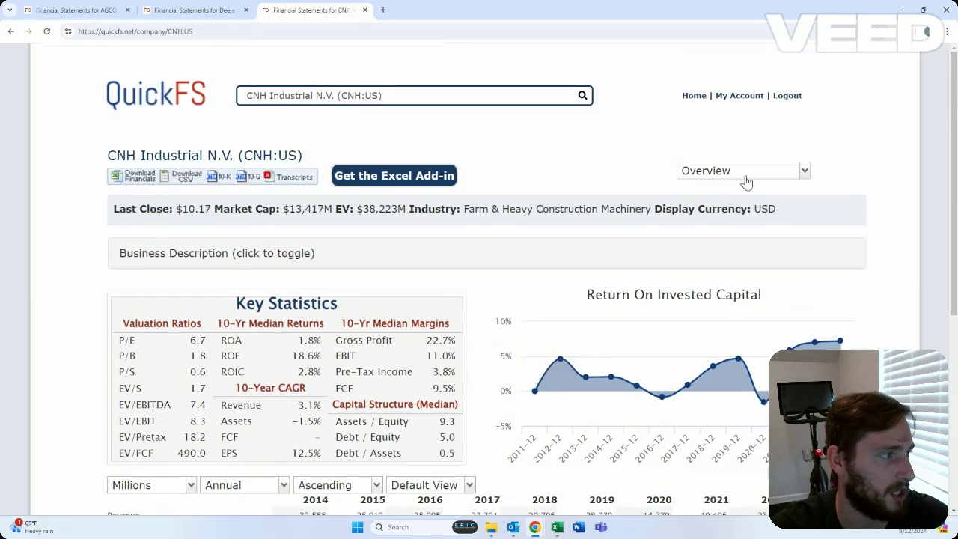
left_click(743, 173)
left_click(739, 245)
scroll(763, 255, "down", 2)
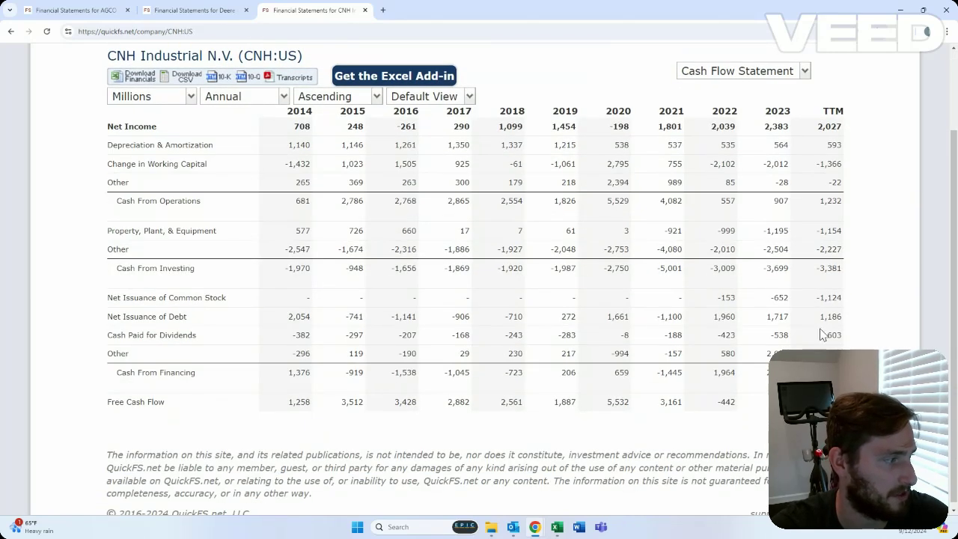
- Switch to Excel and set CNH's Share Change assumption to 0% and its year 1 dividend, L5565, to $0.00
key("alt+Tab")
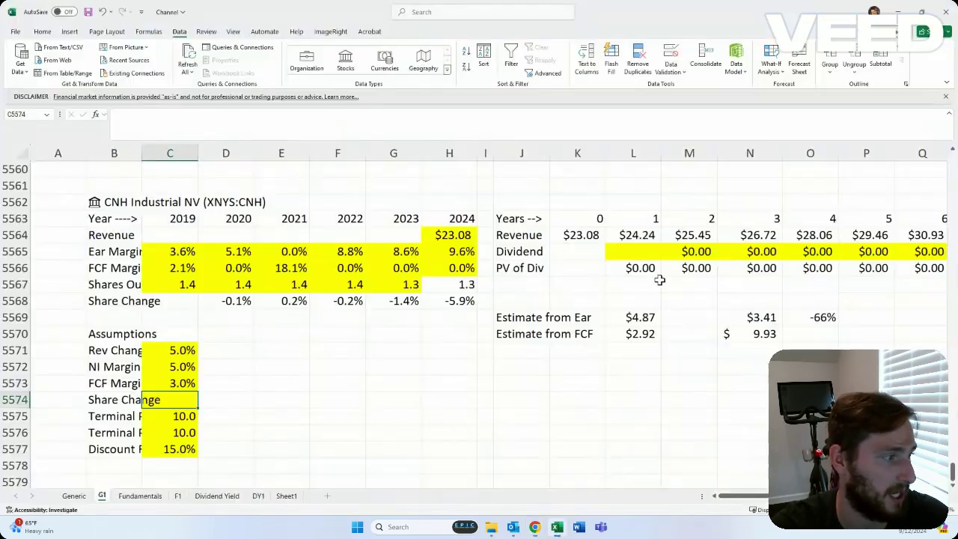
type("0")
key("Return")
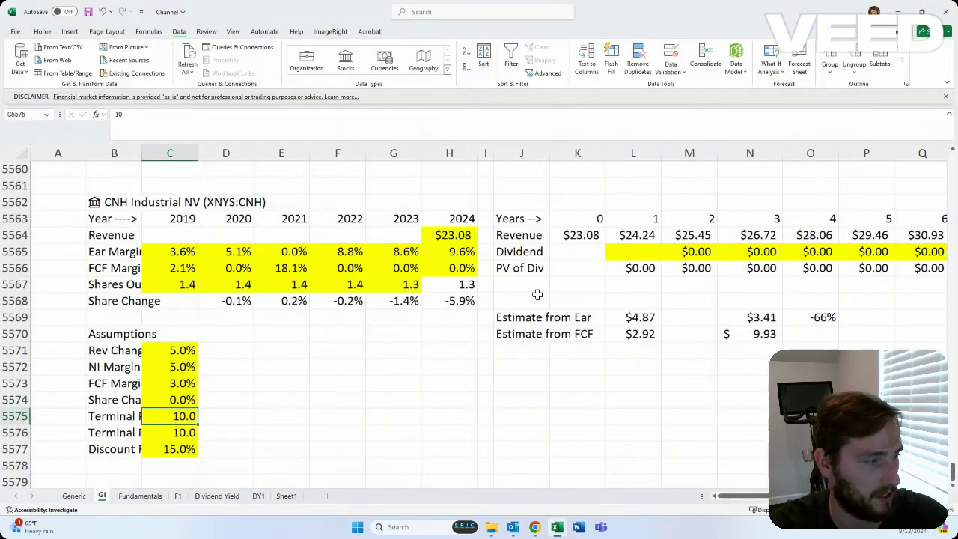
left_click(612, 251)
key("ctrl+v")
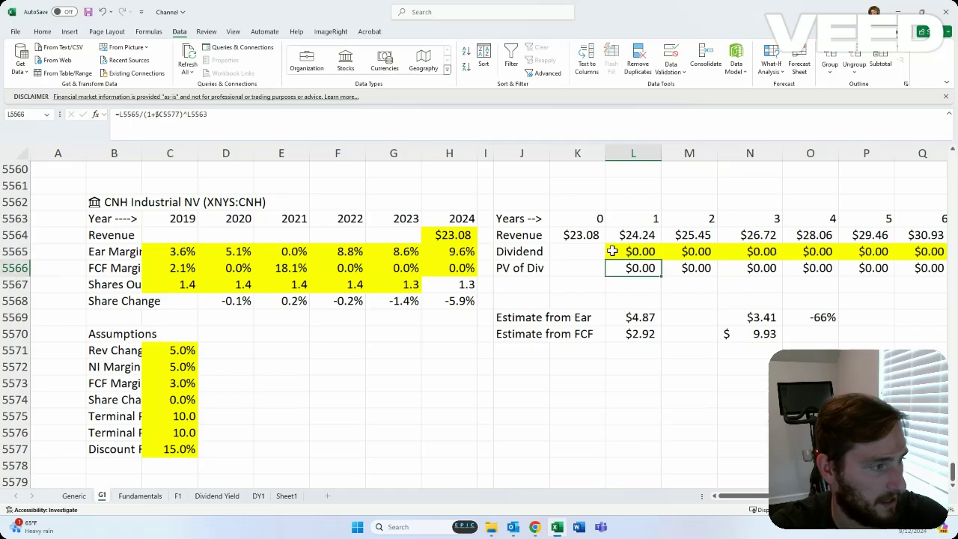
- Switch to the browser, open a new blank tab and return to the Excel model
key("alt+Tab")
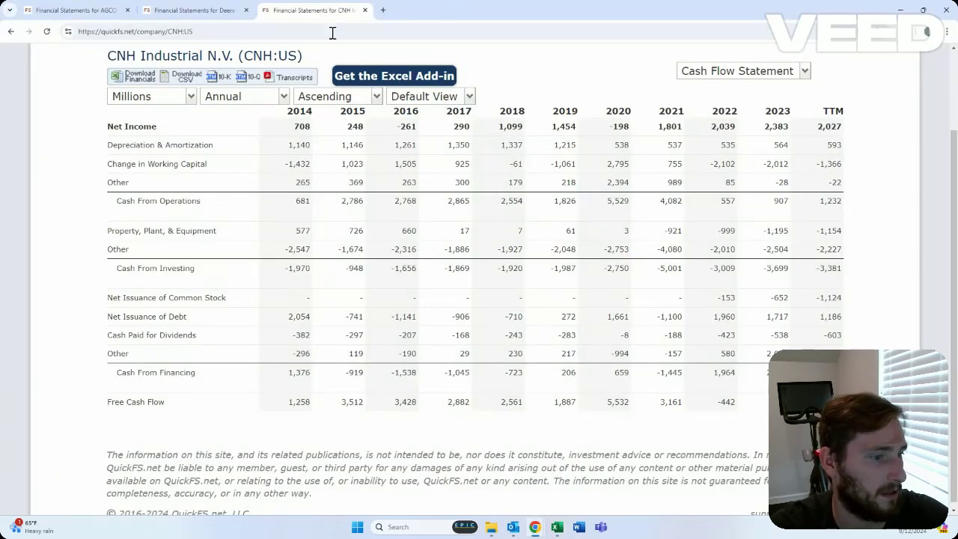
left_click(383, 10)
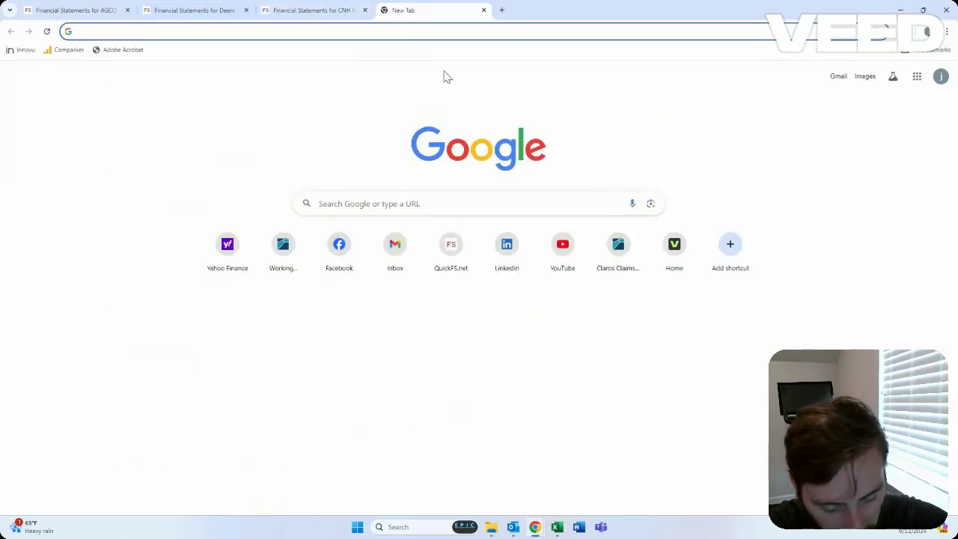
key("alt+Tab")
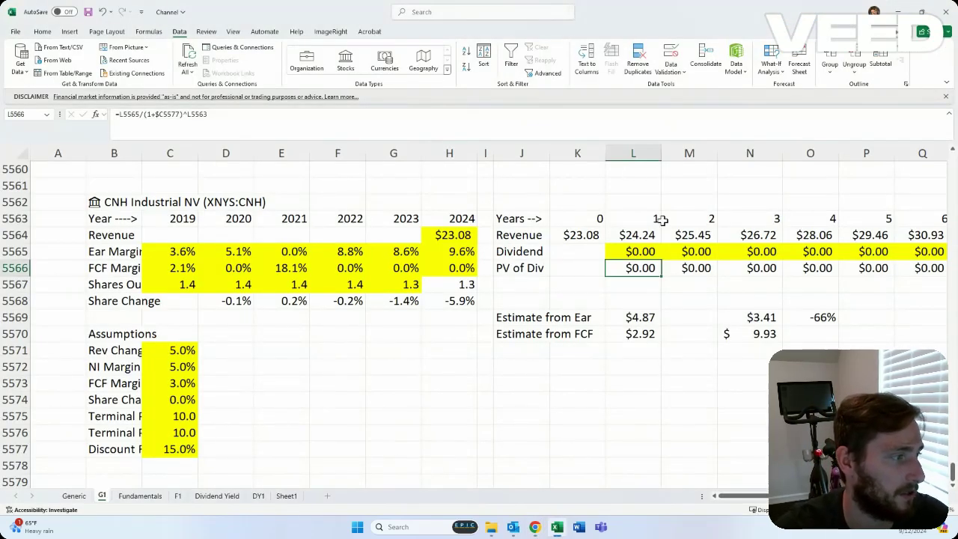
- Switch to the browser, close the blank tab and show CNH Industrial's Overview page on QuickFS
key("alt+Tab")
left_click(329, 9)
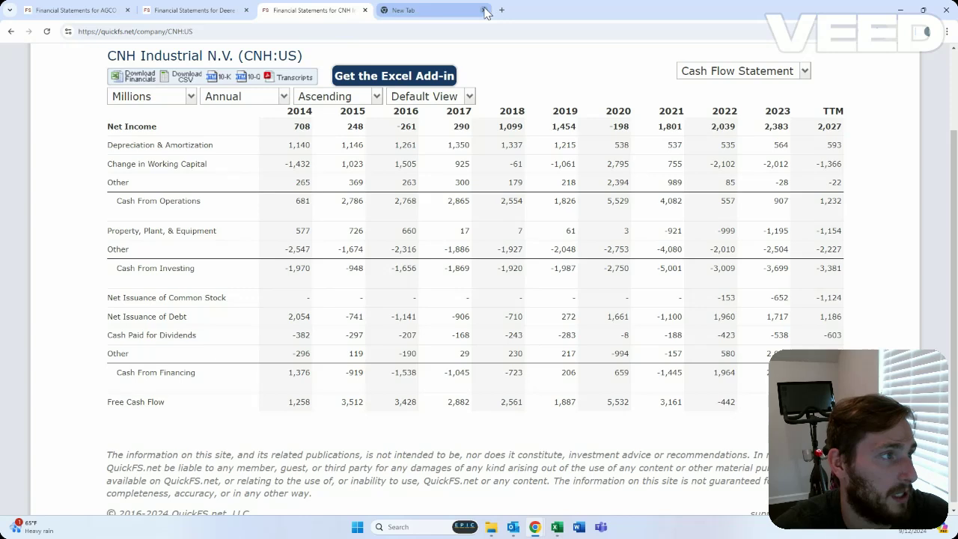
left_click(483, 10)
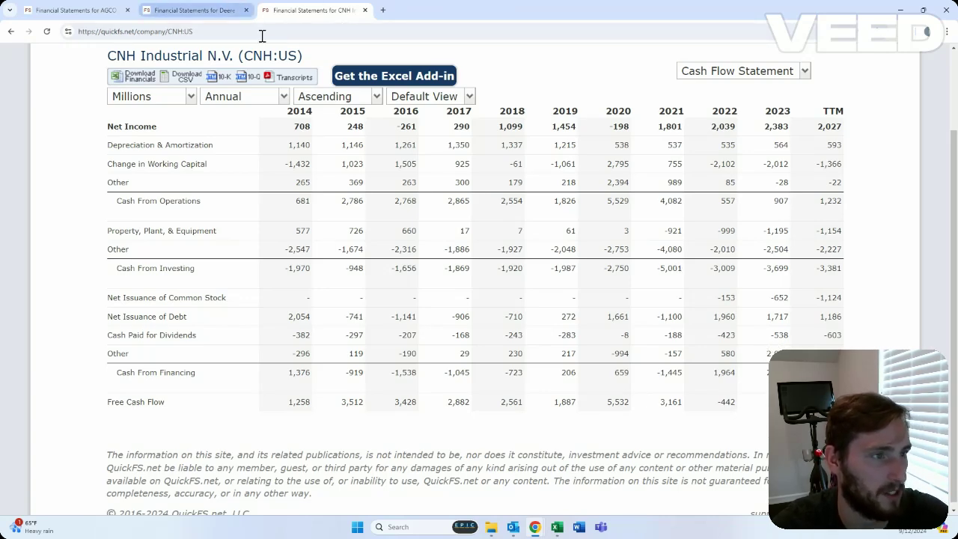
left_click(732, 72)
left_click(736, 95)
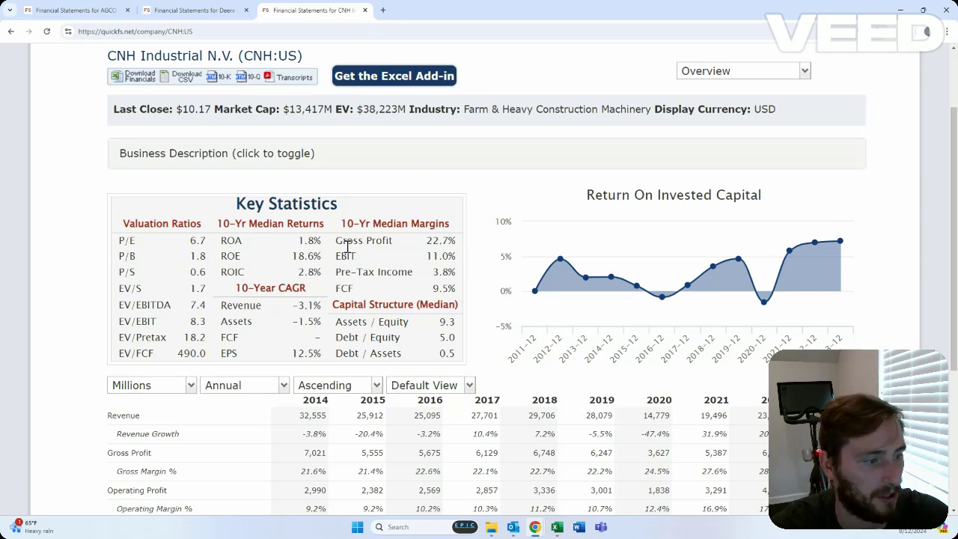
- View Deere's QuickFS overview, and switch to Excel to review the Deere & Company valuation assumptions and price estimates
left_click(174, 9)
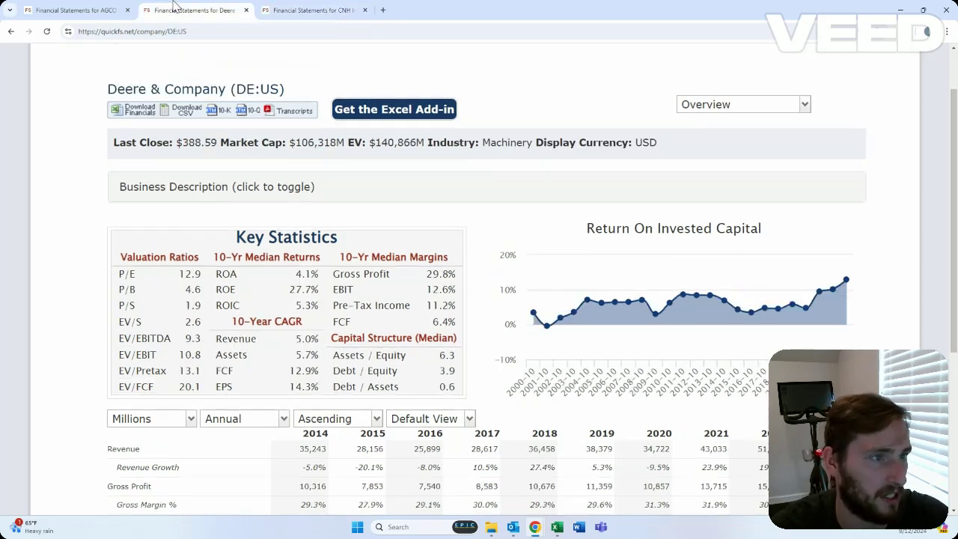
key("alt+Tab")
scroll(423, 324, "up", 8)
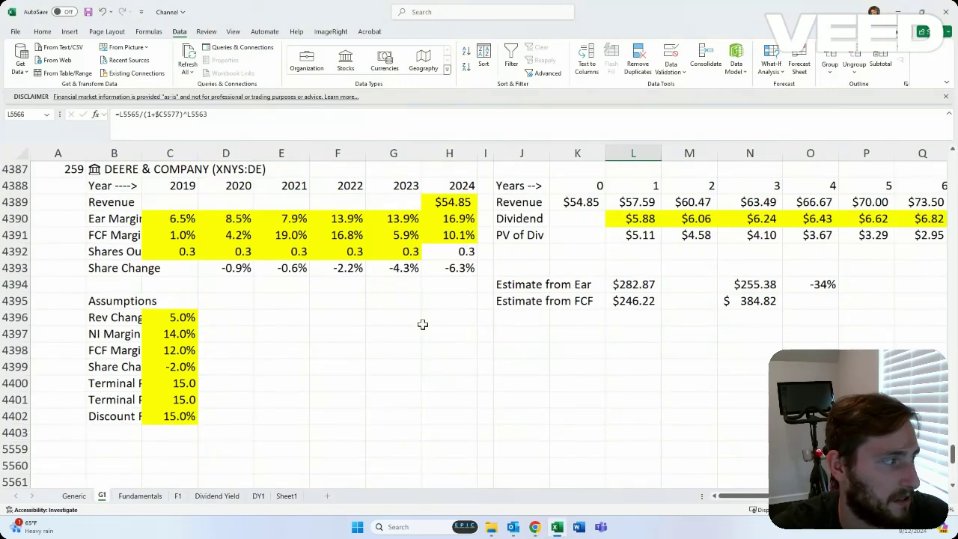
scroll(423, 324, "up", 2)
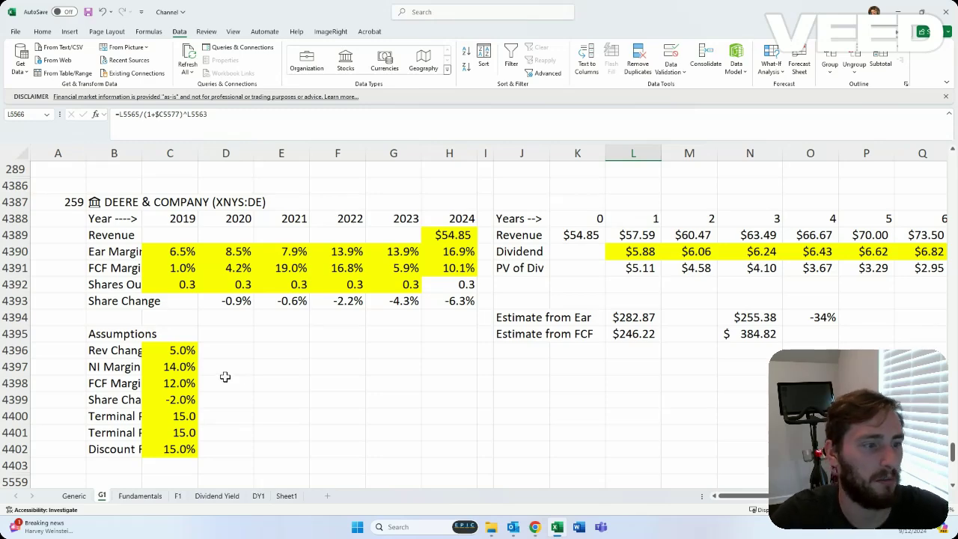
scroll(228, 374, "up", 7)
- Switch to QuickFS and compare the overview pages of AGCO, Deere and CNH, examining AGCO's key statistics and ten-year financials
key("alt+Tab")
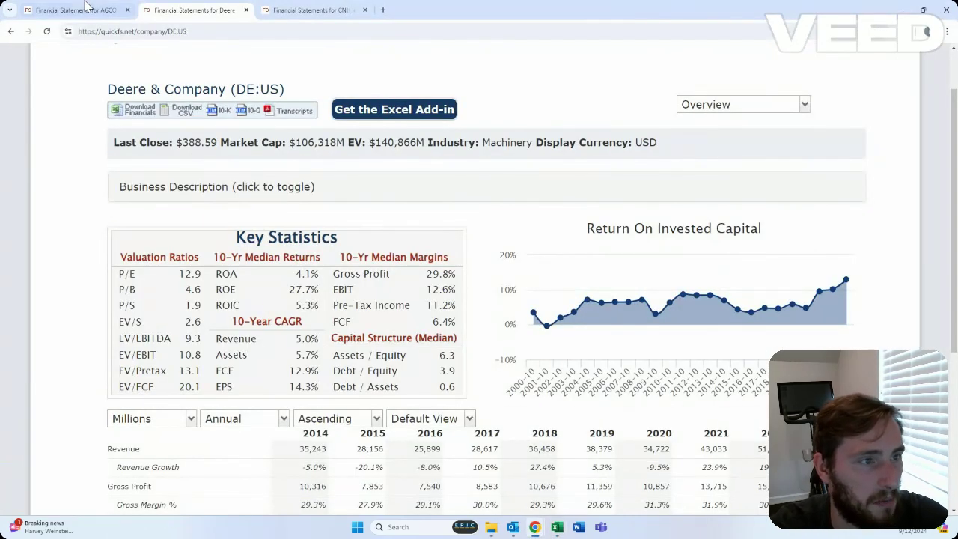
scroll(439, 184, "down", 3)
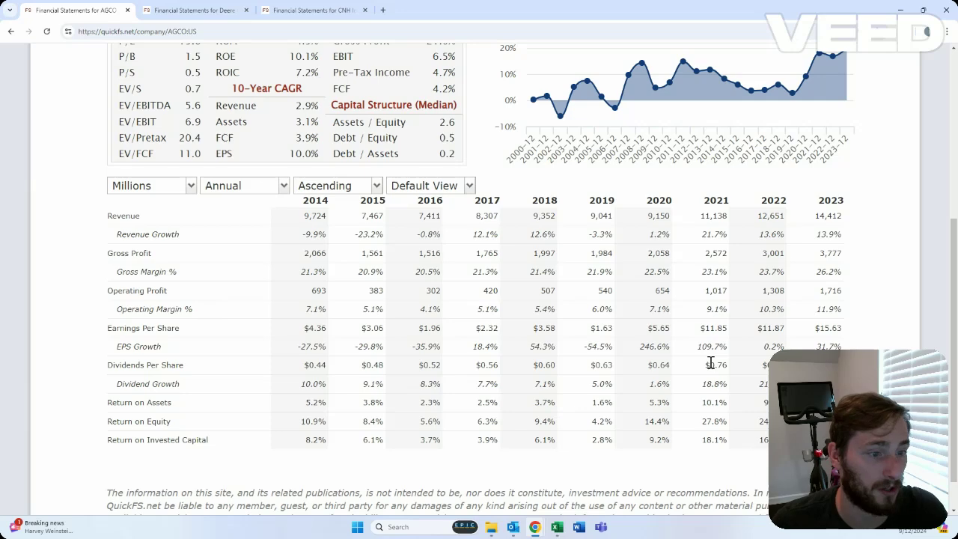
left_click(193, 10)
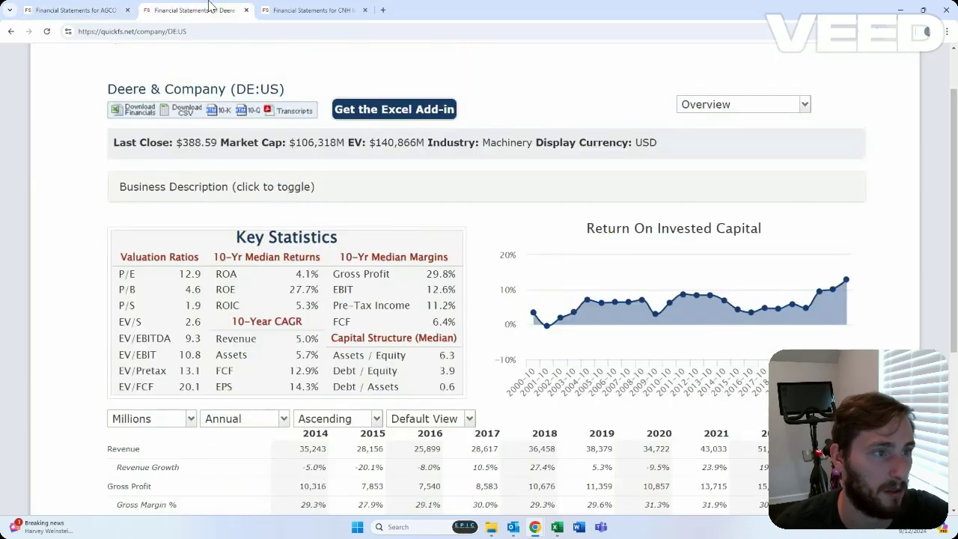
left_click(299, 10)
left_click(90, 10)
scroll(281, 222, "up", 2)
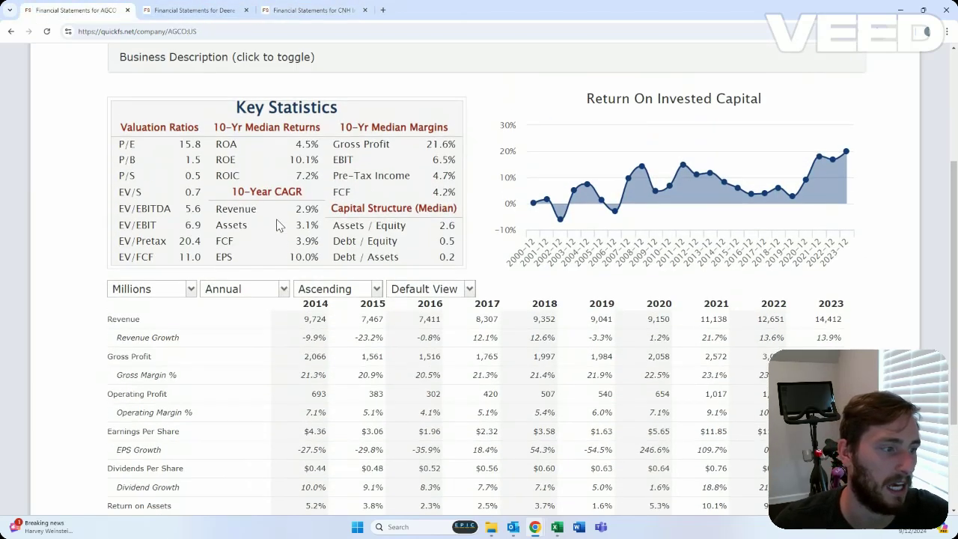
scroll(277, 224, "up", 1)
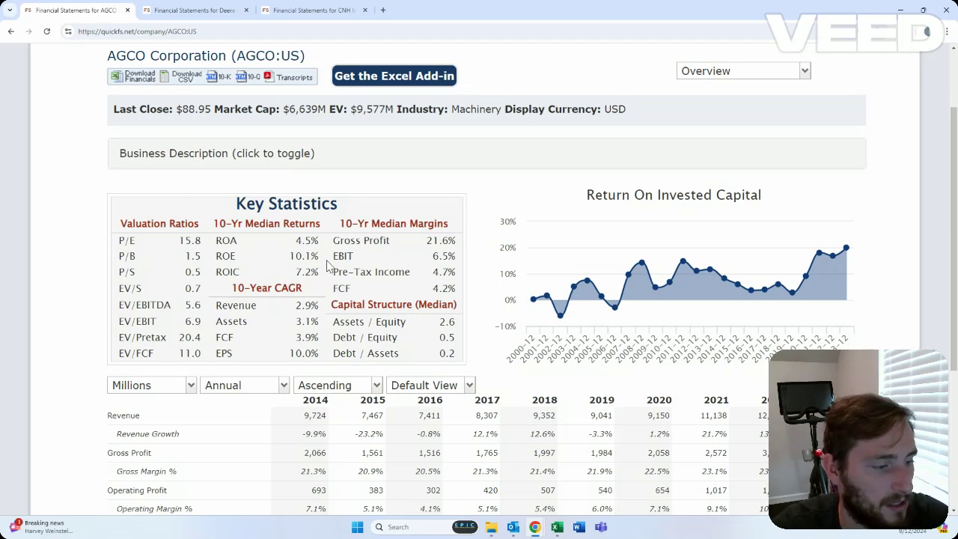
- Switch to Excel and review AGCO Corporation's margins, assumptions and price estimates from earnings and free cash flow
key("alt+Tab")
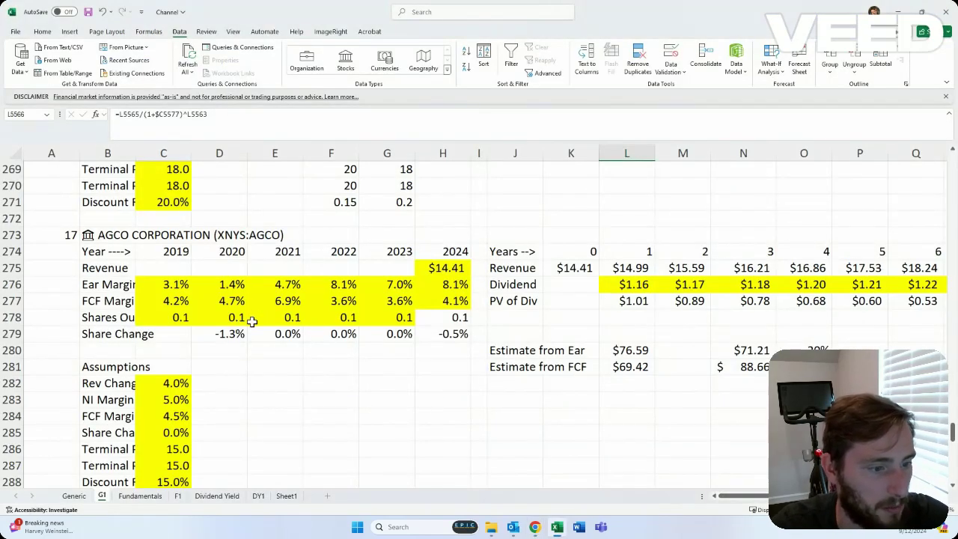
scroll(288, 282, "down", 1)
left_click(826, 330)
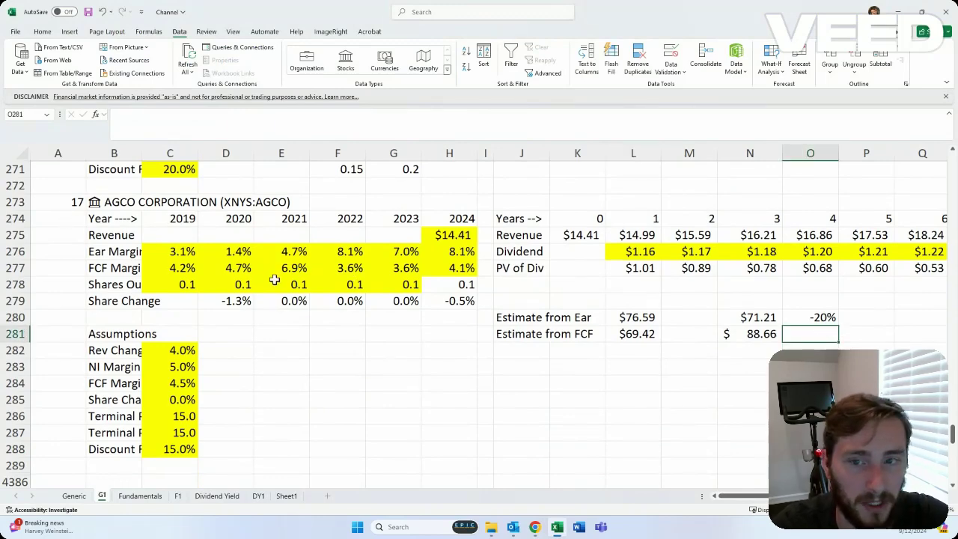
left_click(75, 265)
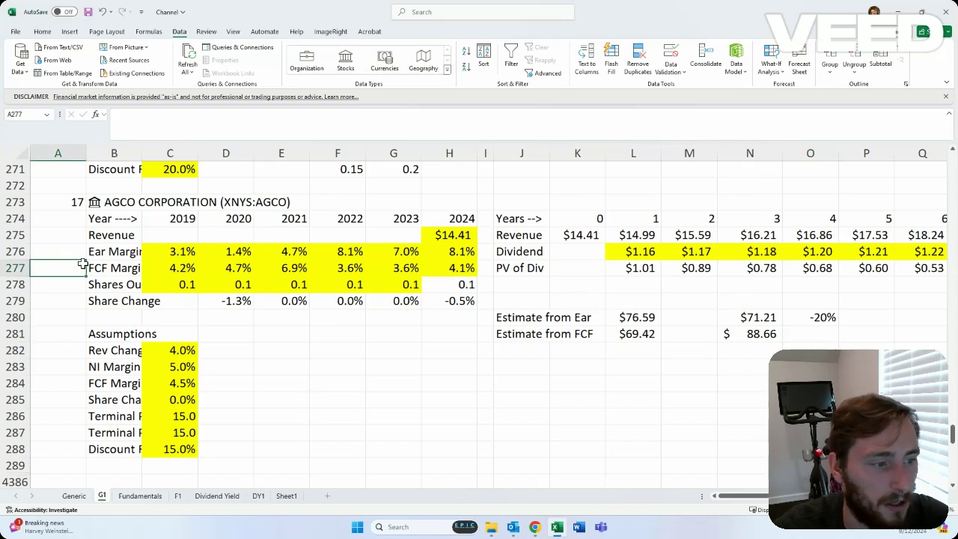